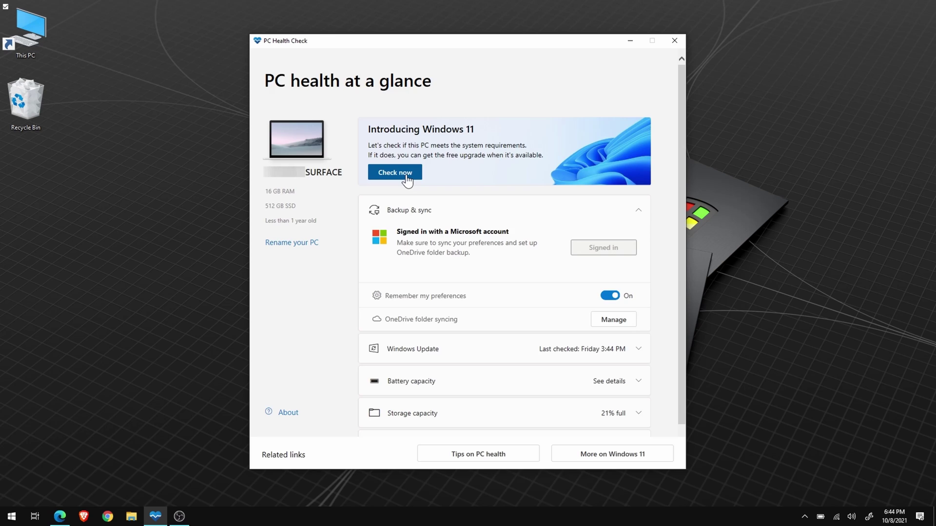
Step: Run the Windows 11 compatibility check and review all results, noting the processor requirement failure
click(405, 174)
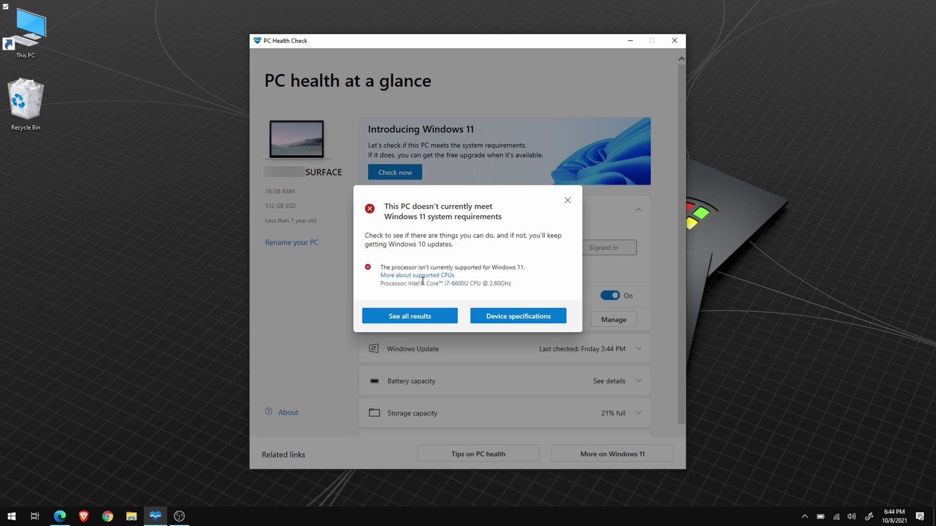
click(417, 318)
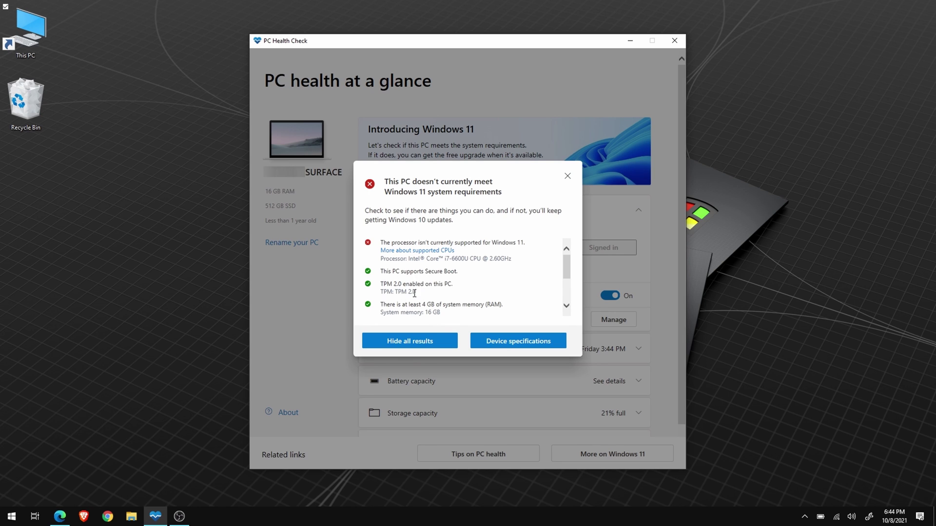
scroll(517, 279, down, 3)
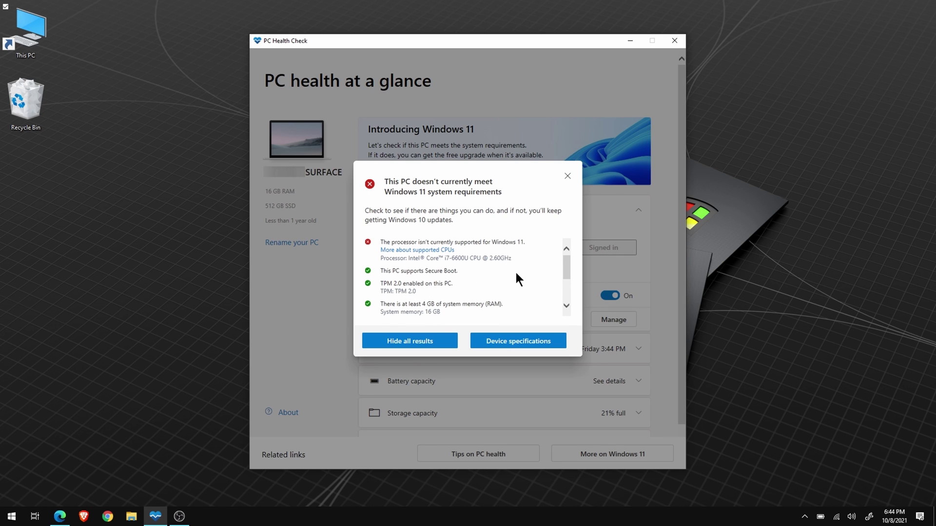
scroll(518, 279, down, 1)
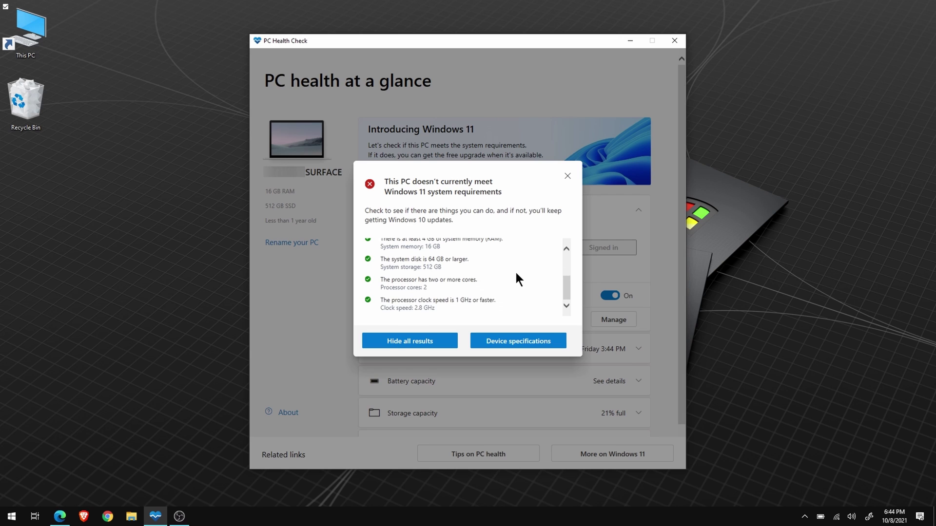
drag(515, 275, 473, 281)
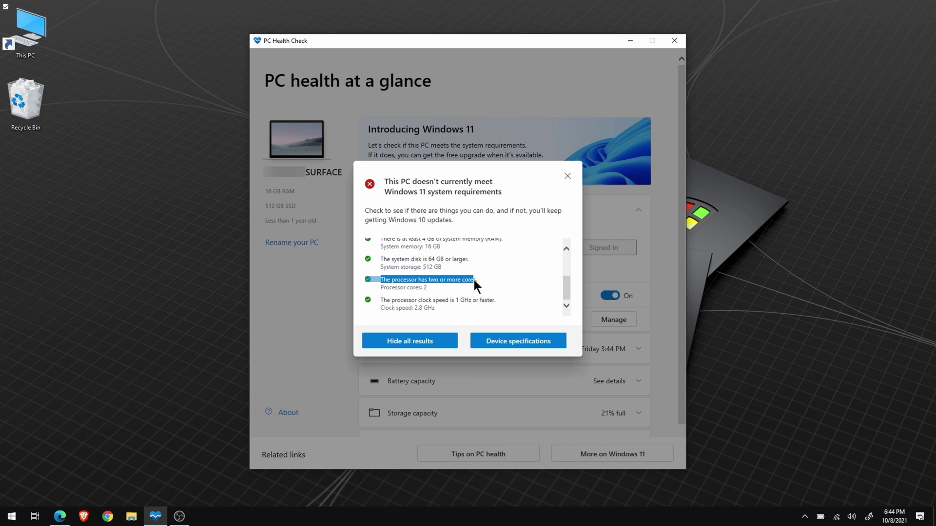
scroll(474, 280, up, 4)
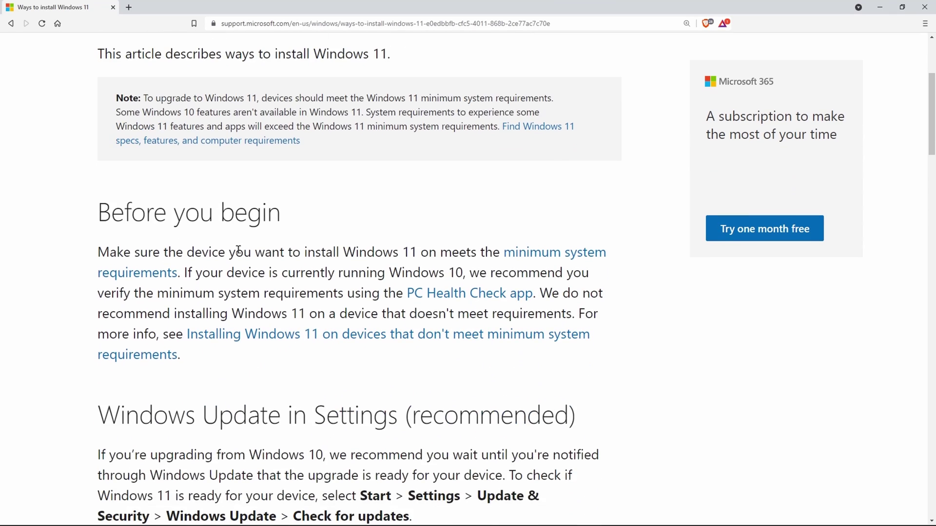
Step: Scroll the article to the Warning box and highlight the MoSetup registry key, name, type and value lines
scroll(235, 250, down, 1)
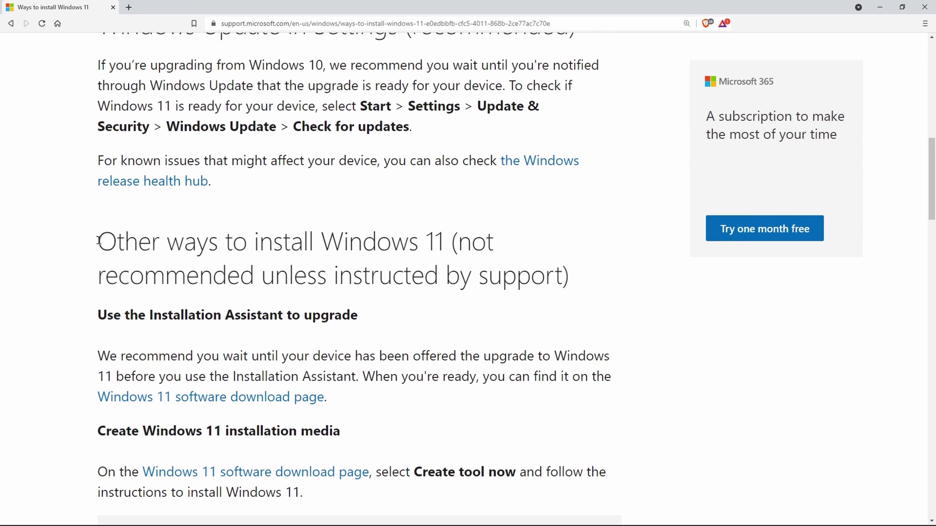
drag(99, 241, 444, 242)
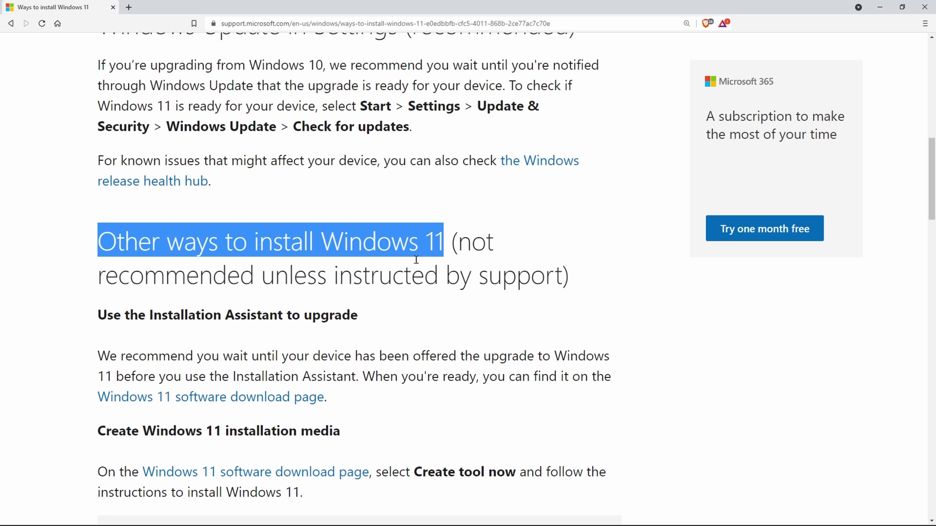
scroll(384, 215, down, 7)
scroll(379, 219, down, 3)
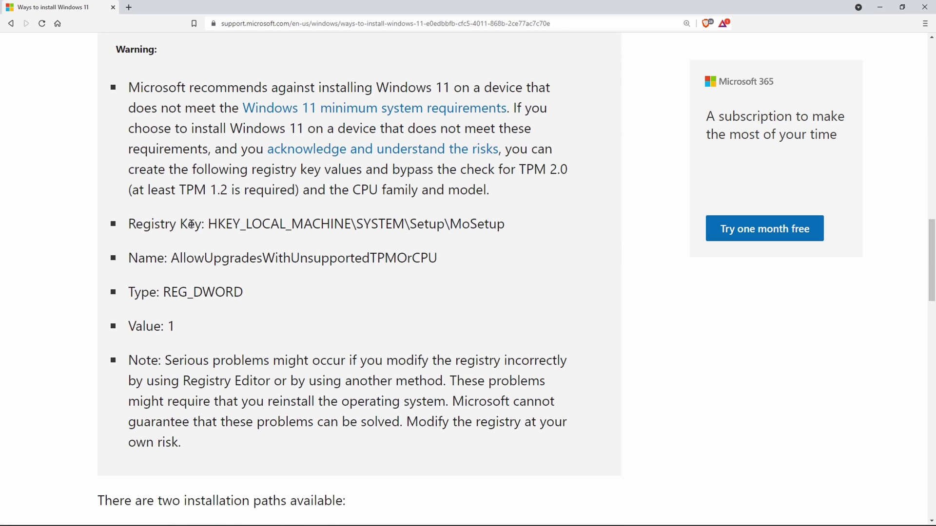
drag(209, 224, 458, 330)
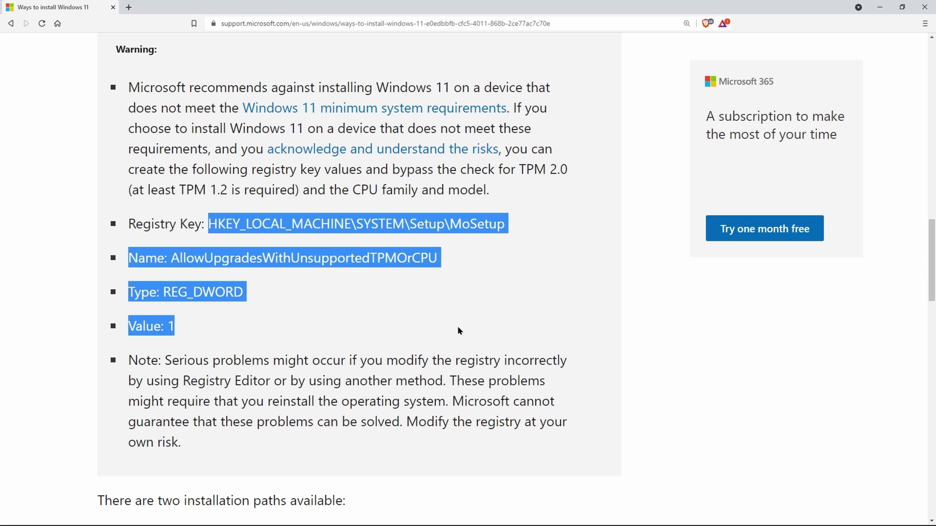
click(489, 321)
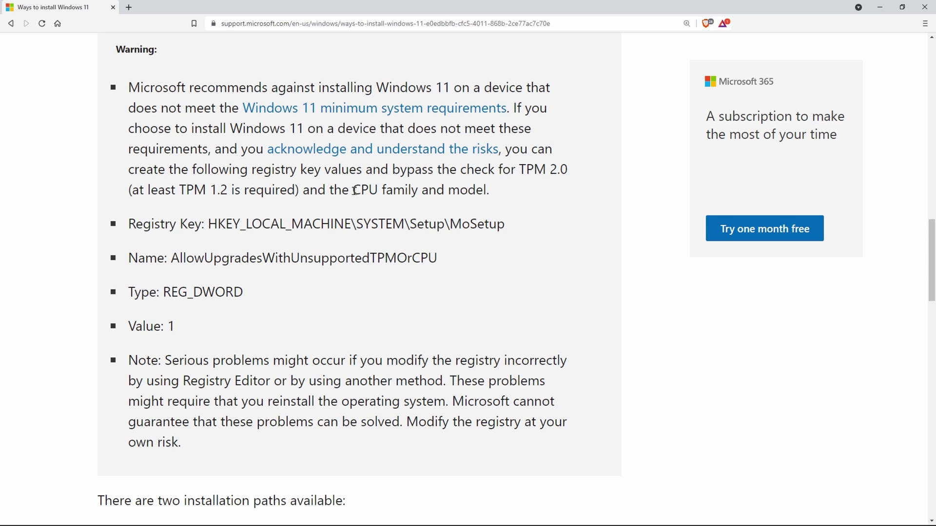
Step: Highlight the CPU family and model phrase and the warnings about modifying the registry at your own risk
drag(352, 190, 472, 194)
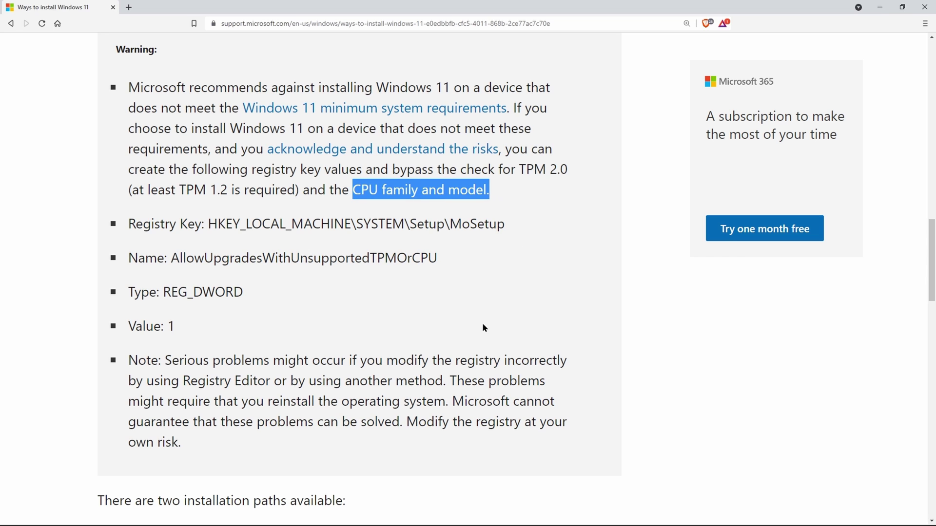
click(243, 331)
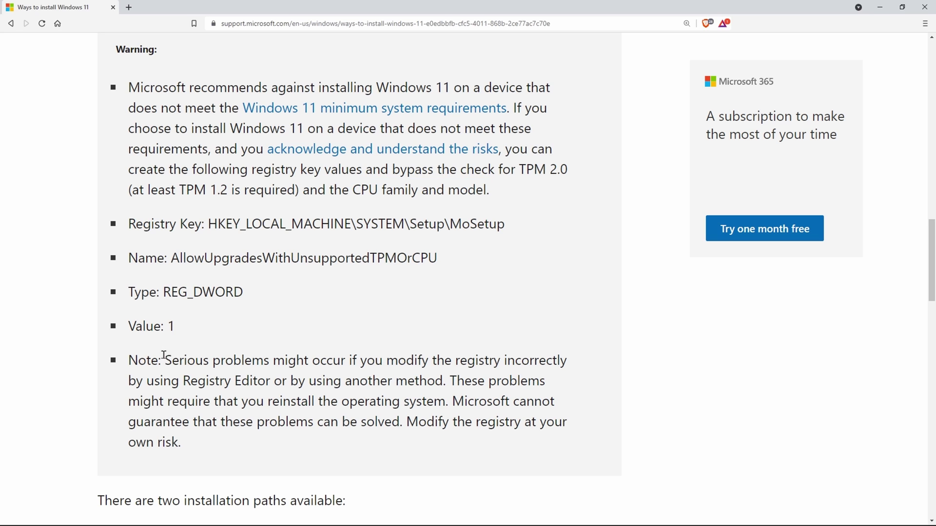
drag(165, 361, 572, 369)
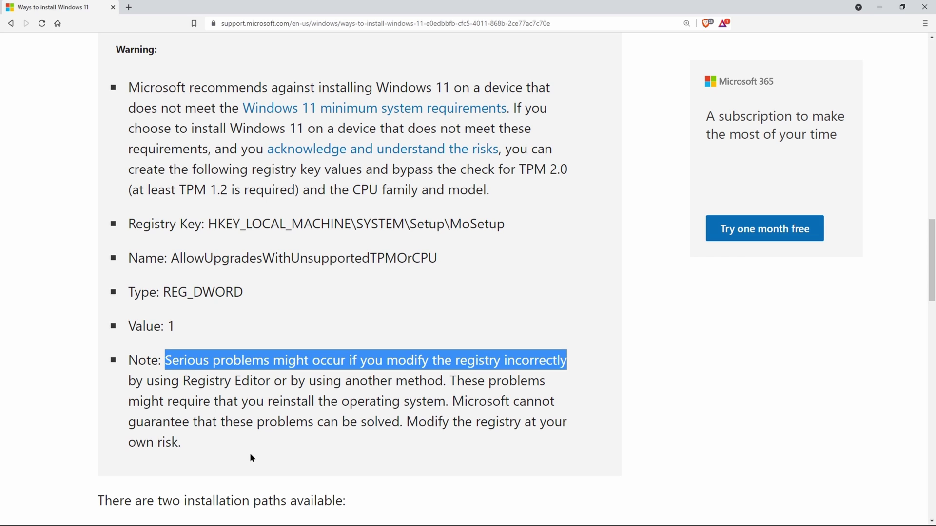
click(387, 419)
drag(448, 403, 408, 443)
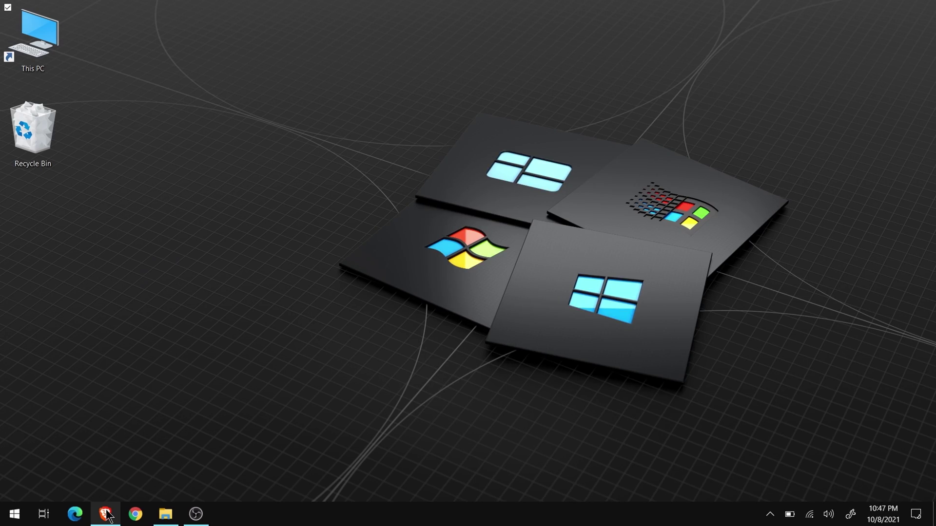
Step: Return to the Ways to install Windows 11 article and highlight its own-risk note
click(105, 514)
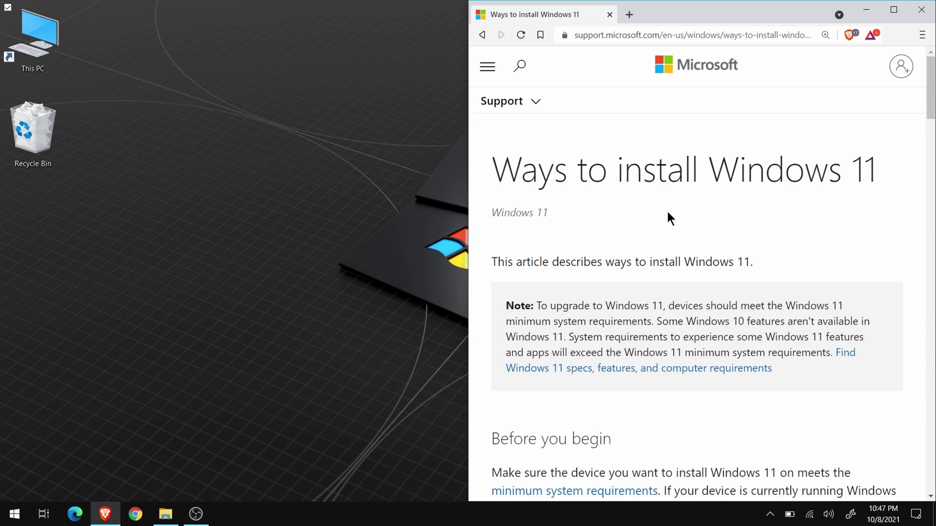
scroll(667, 223, down, 15)
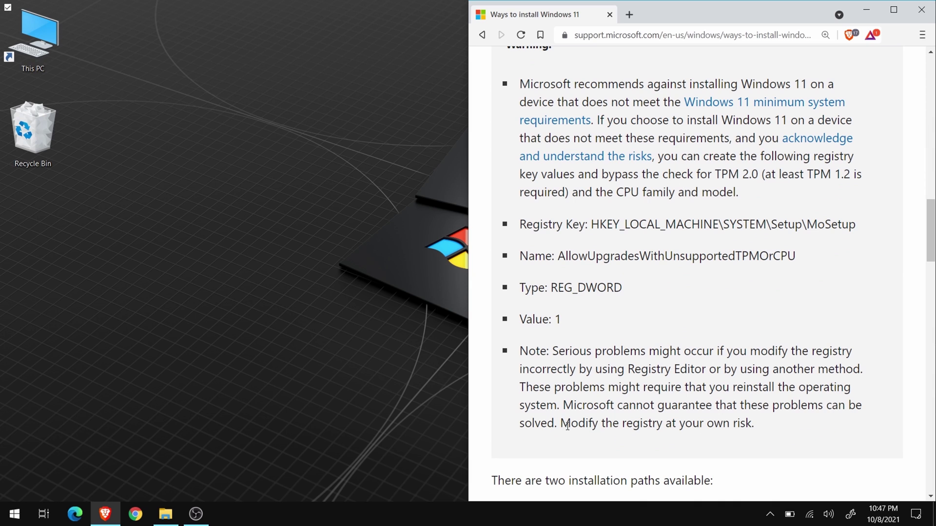
drag(569, 423, 755, 425)
click(662, 290)
click(221, 376)
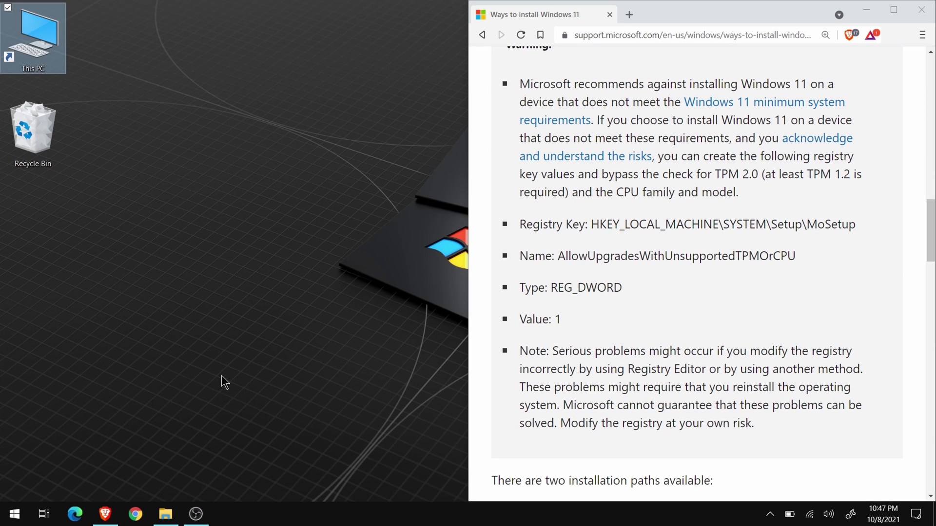
Step: Launch Registry Editor from Windows search ('reged') and mark the HKEY_LOCAL_MACHINE\SYSTEM key path in the article
key(super)
text(reged)
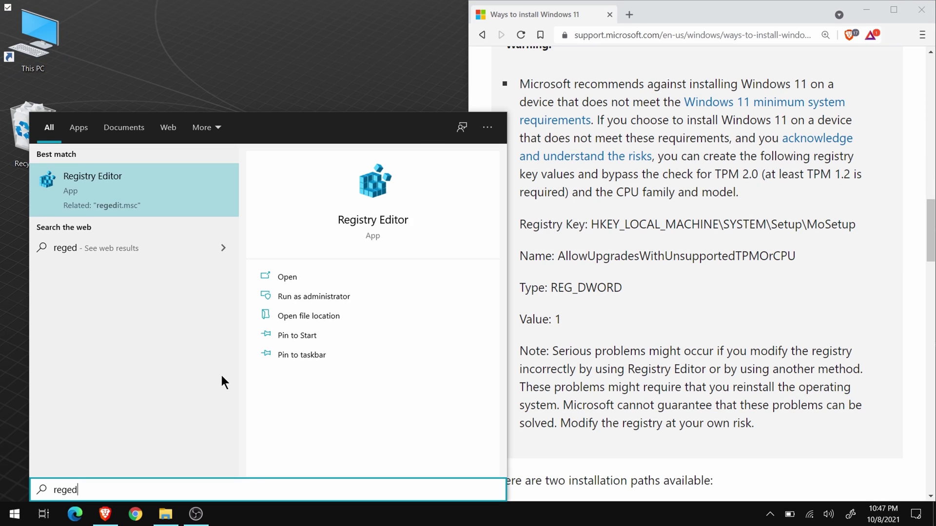
click(99, 181)
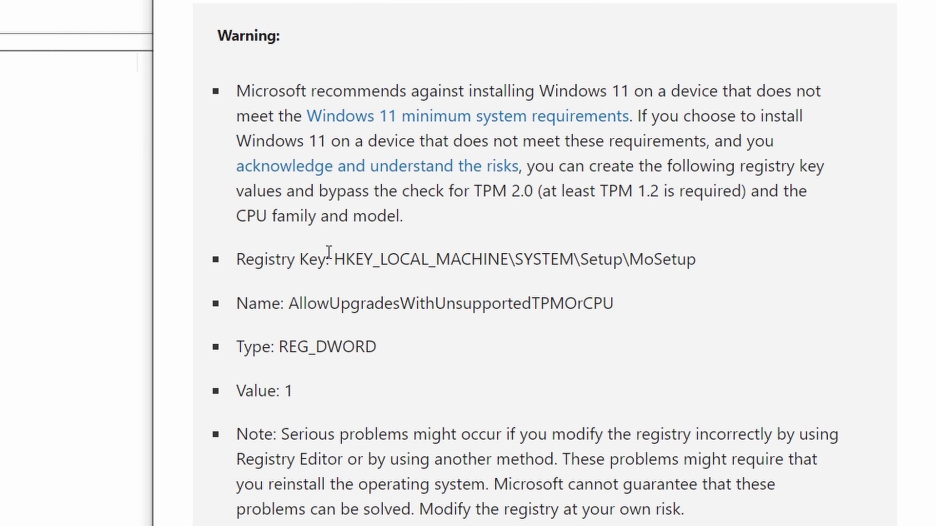
drag(329, 252, 714, 264)
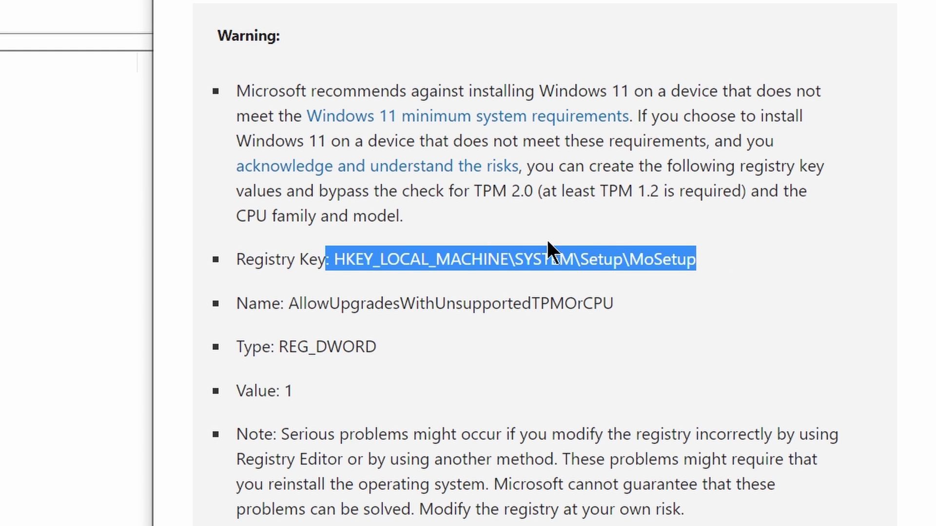
drag(333, 259, 577, 259)
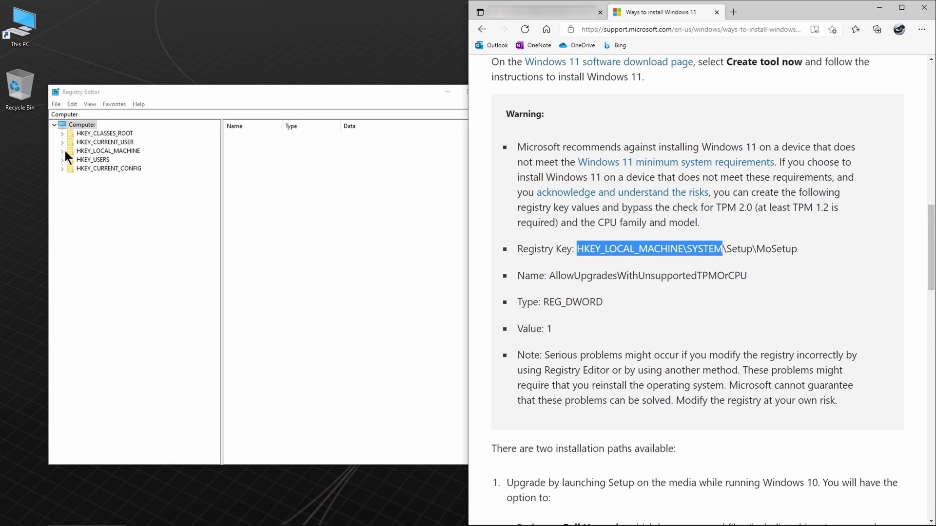
Step: Navigate the tree through HKEY_LOCAL_MACHINE > SYSTEM > Setup to the MoSetup key
click(79, 150)
click(60, 151)
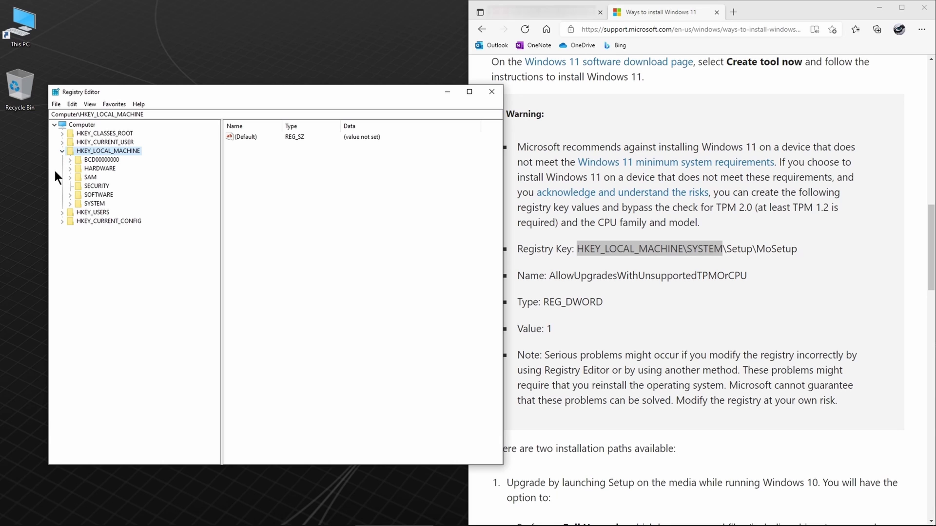
click(92, 203)
click(70, 204)
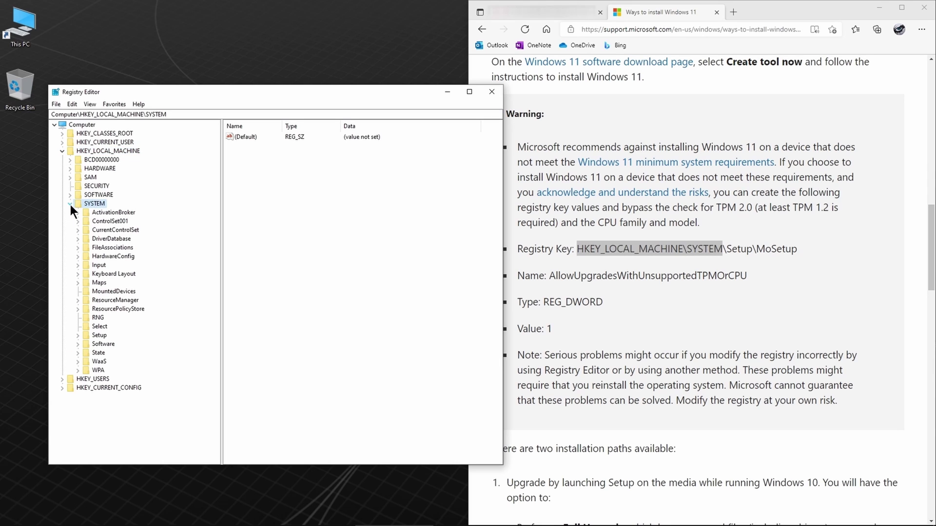
click(77, 335)
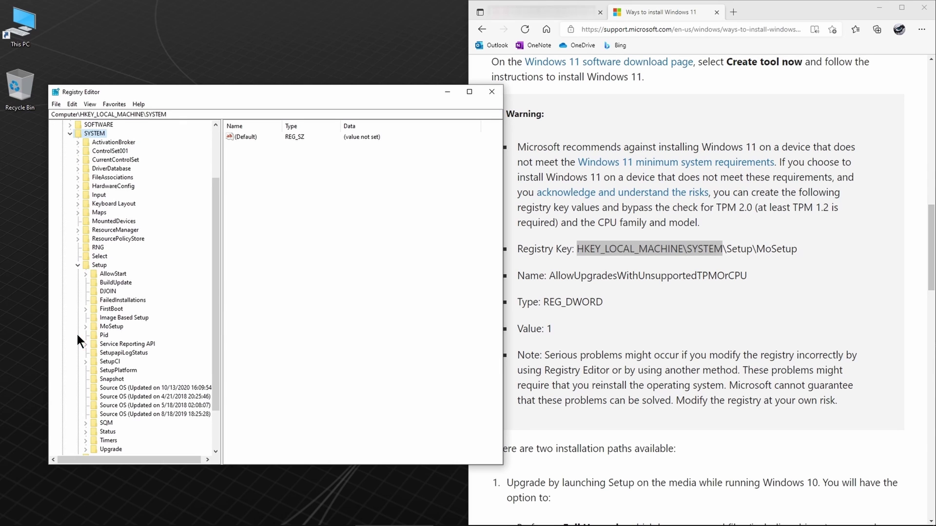
click(100, 266)
scroll(107, 292, down, 2)
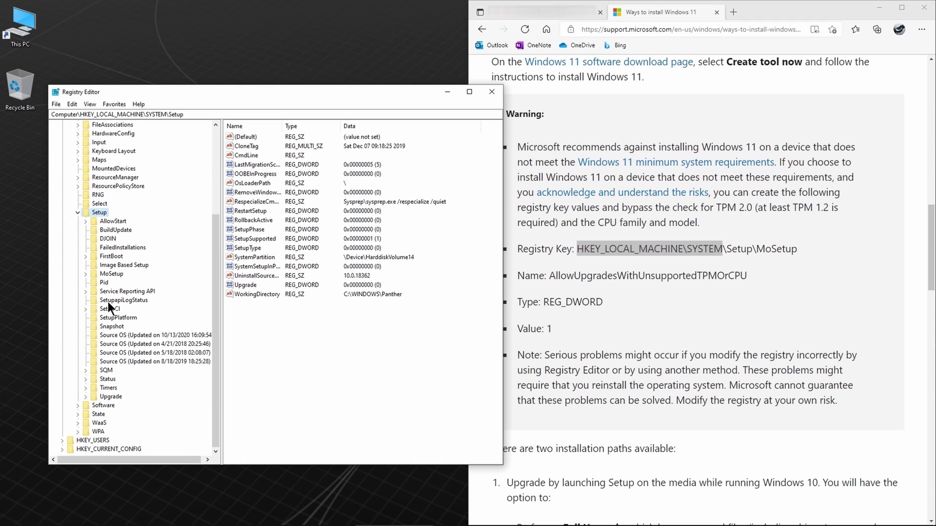
click(108, 274)
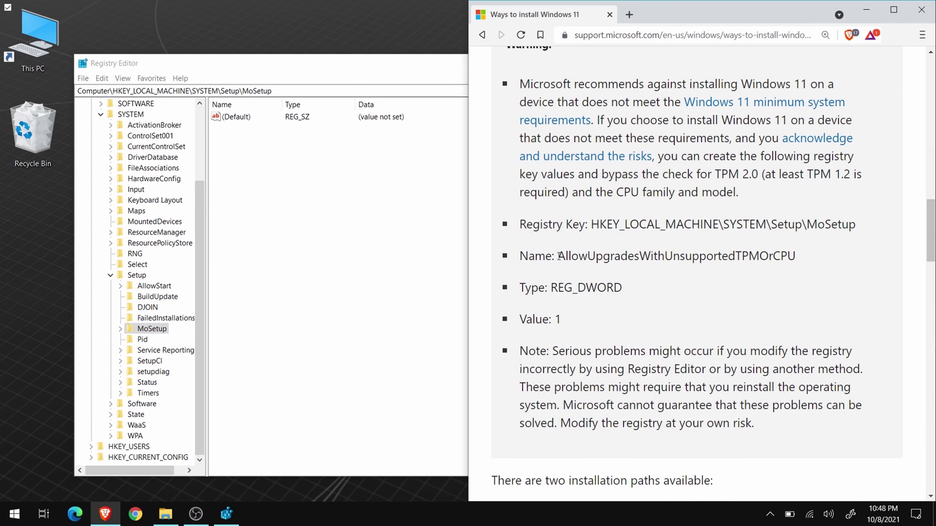
Step: Copy the value name from the article and create a new DWORD (32-bit) value in MoSetup
double_click(559, 256)
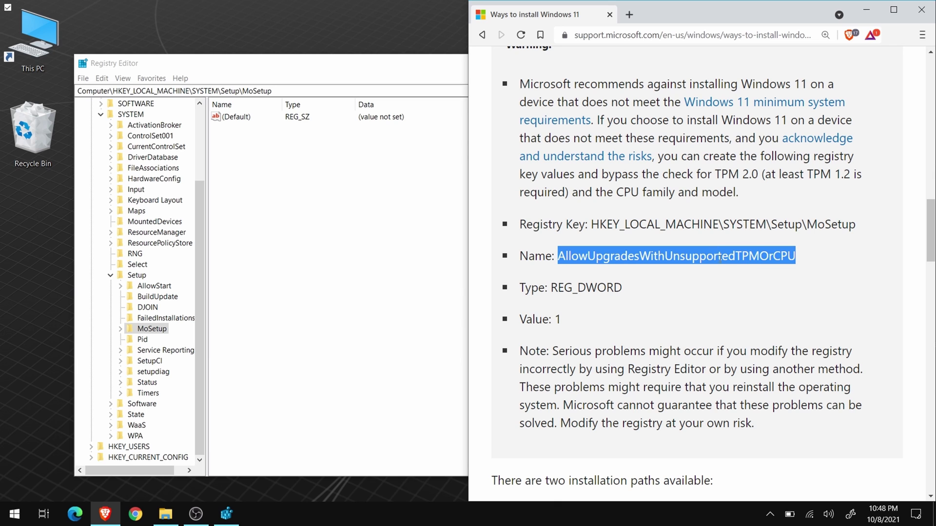
right_click(703, 249)
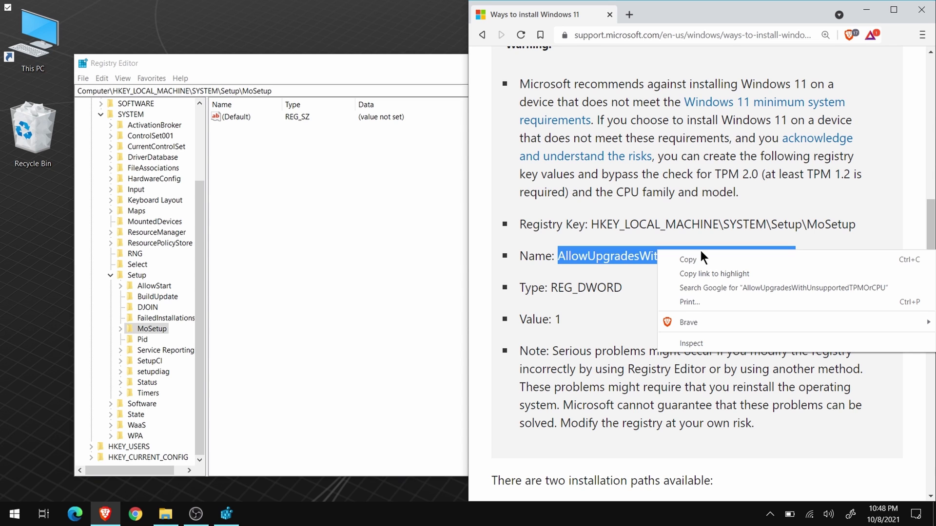
click(693, 264)
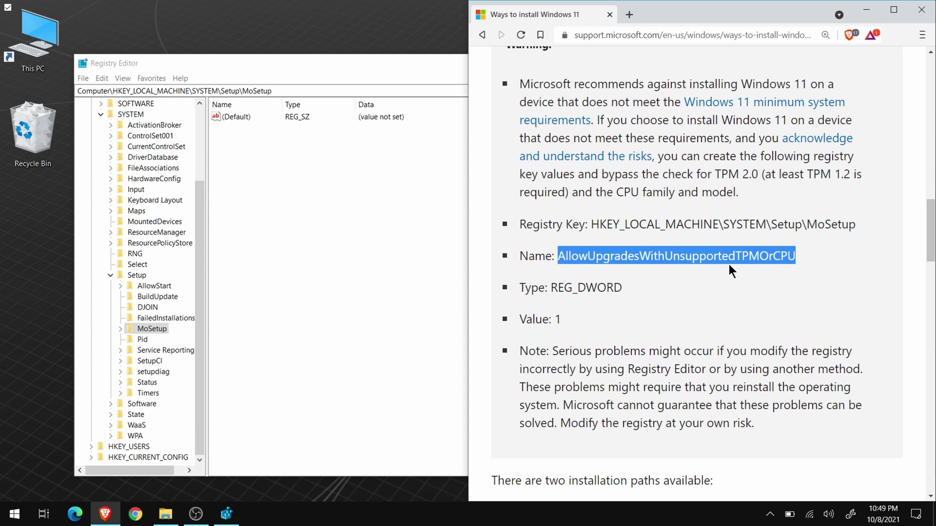
click(293, 254)
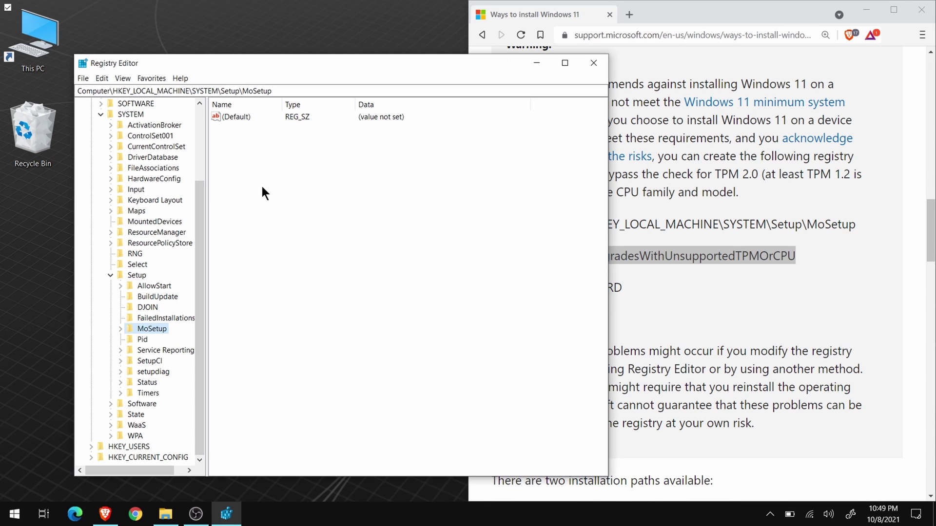
right_click(260, 168)
mouse_move(294, 172)
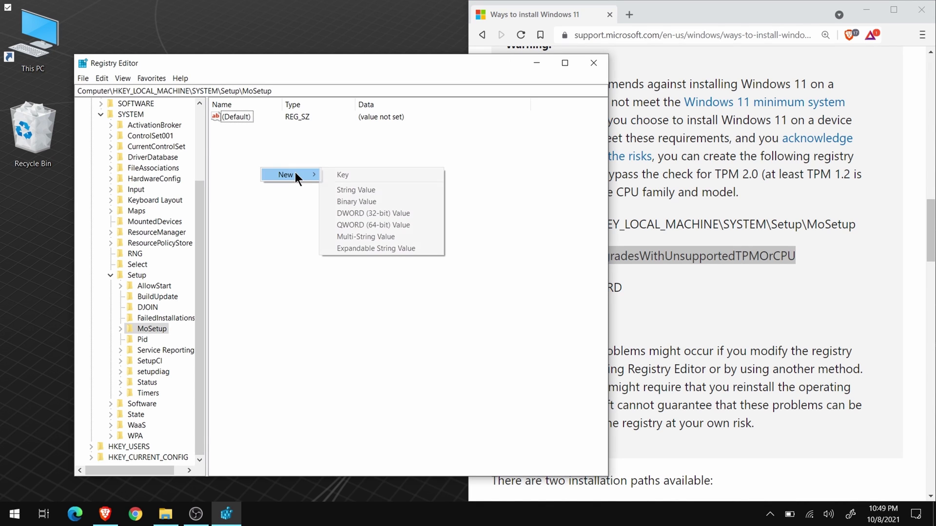
click(336, 215)
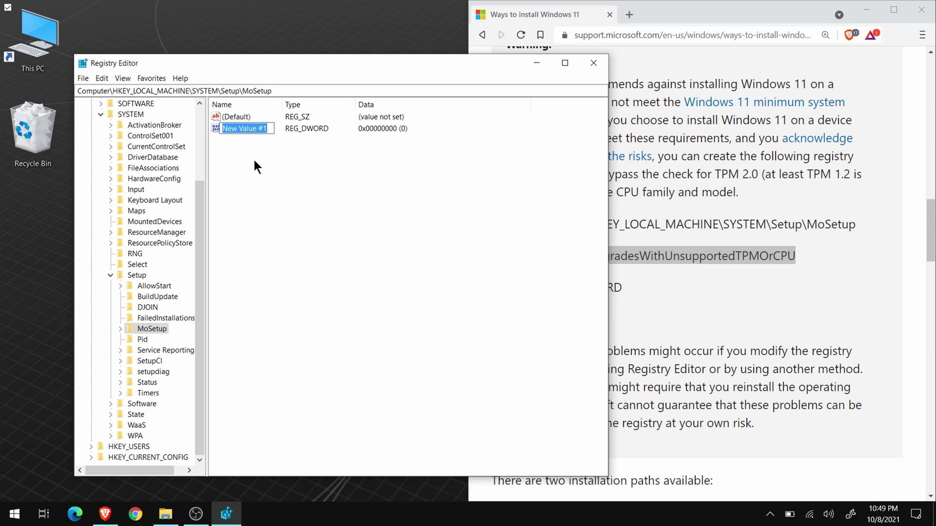
Step: Name the new DWORD AllowUpgradesWithUnsupportedTPMOrCPU by pasting the copied name
right_click(253, 130)
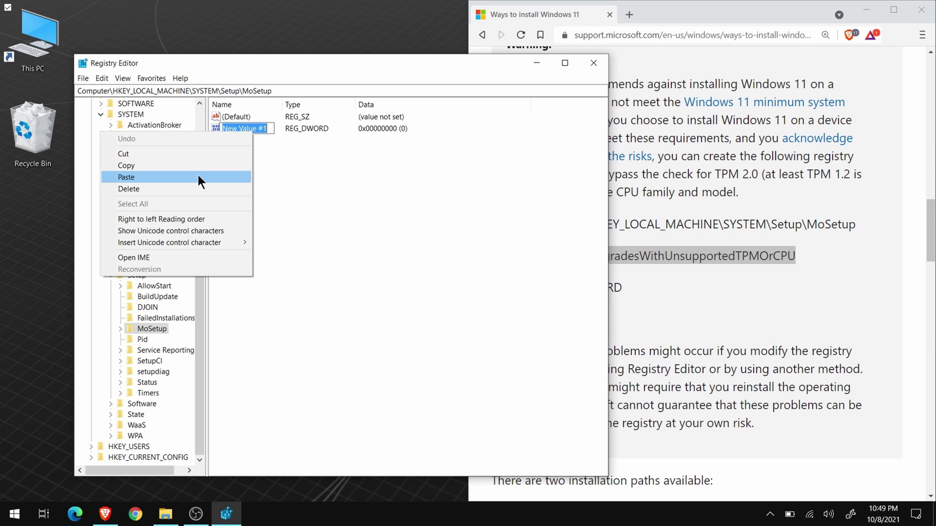
click(198, 177)
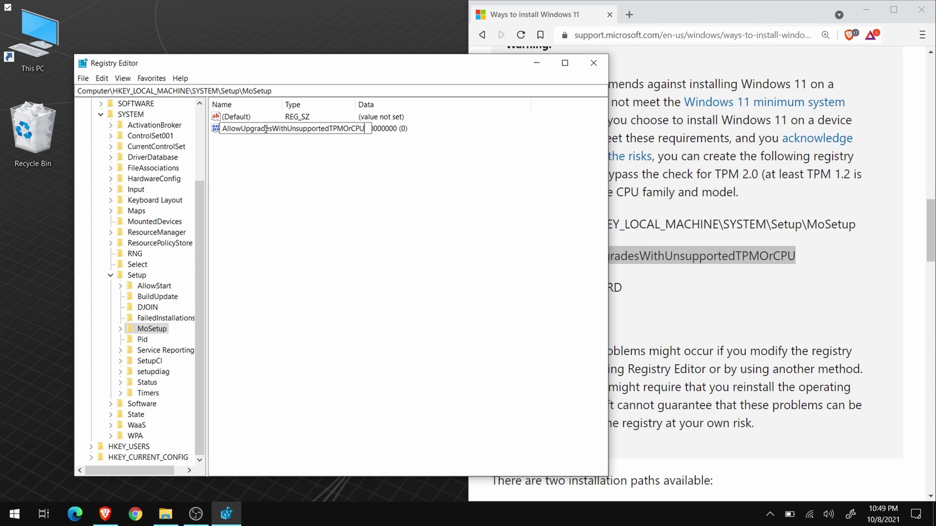
click(302, 208)
click(280, 127)
drag(281, 104, 376, 110)
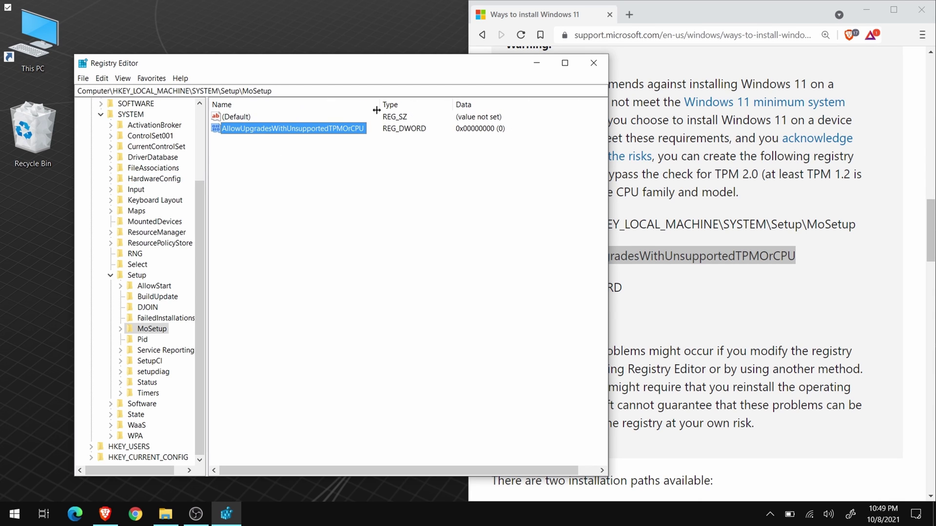
click(341, 199)
Step: Check the article's required data value of 1, then select the AllowUpgradesWithUnsupportedTPMOrCPU value
click(537, 303)
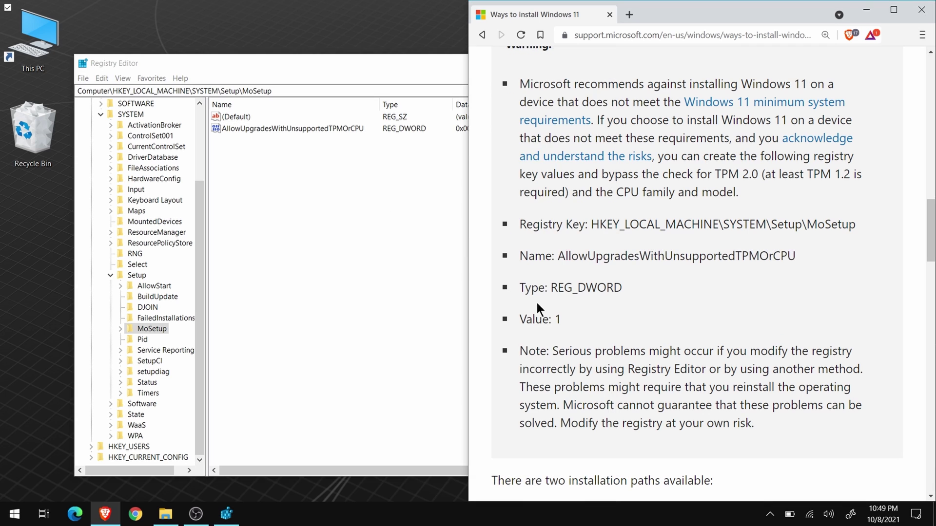
click(390, 73)
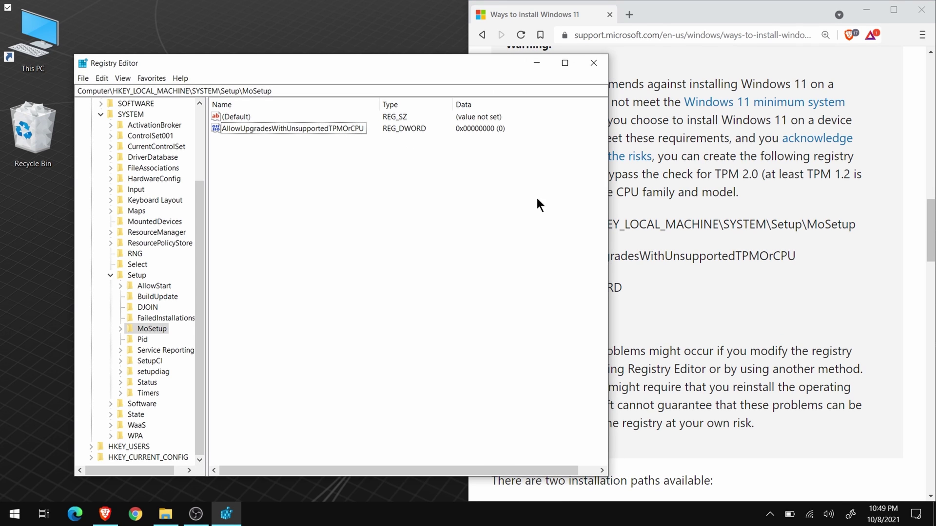
click(677, 280)
drag(555, 319, 585, 319)
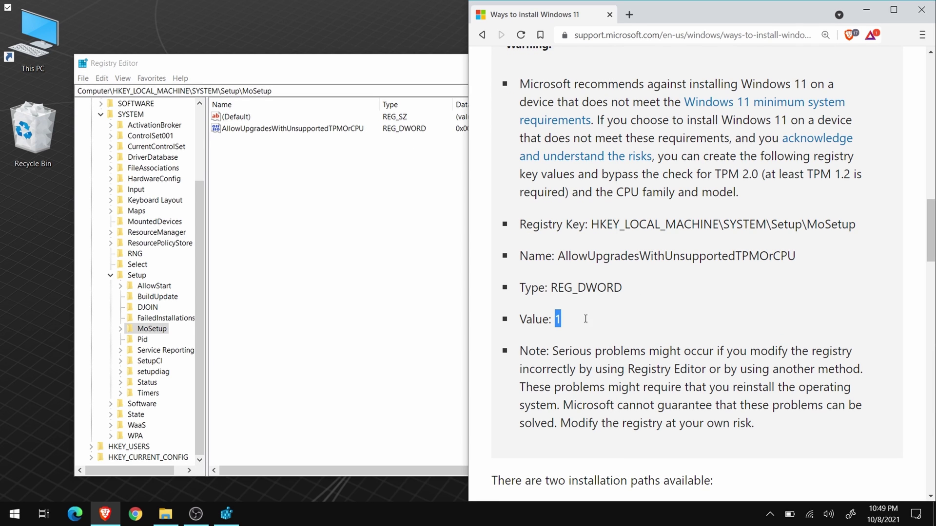
click(408, 311)
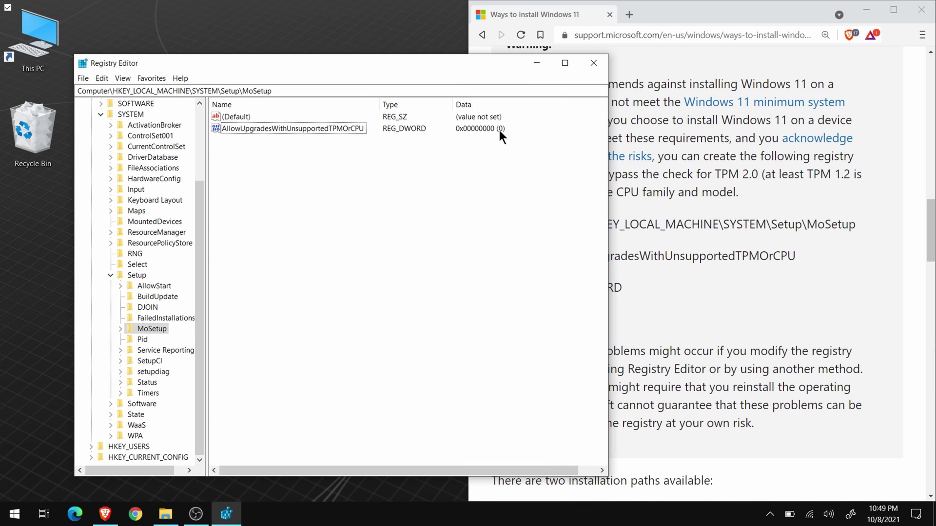
click(257, 128)
Step: Change AllowUpgradesWithUnsupportedTPMOrCPU's data from 0 to 1 and close Registry Editor
right_click(256, 128)
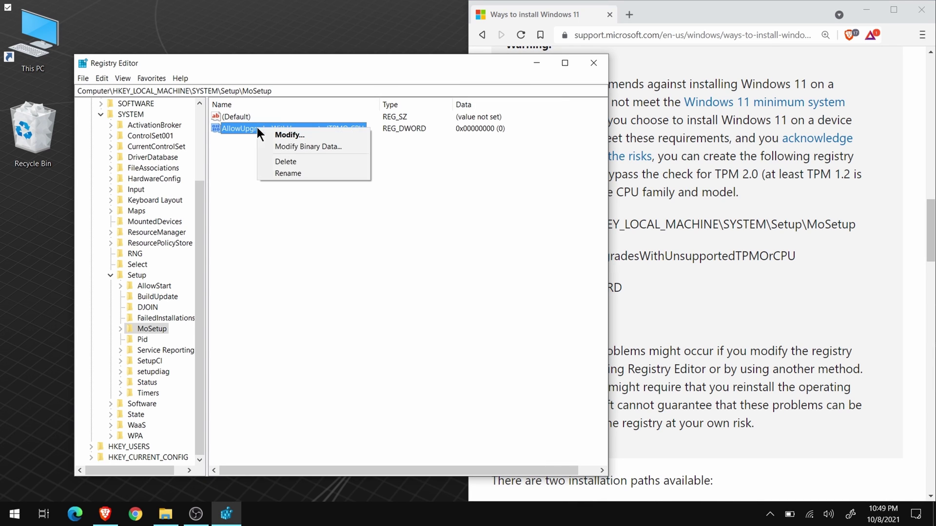
click(278, 135)
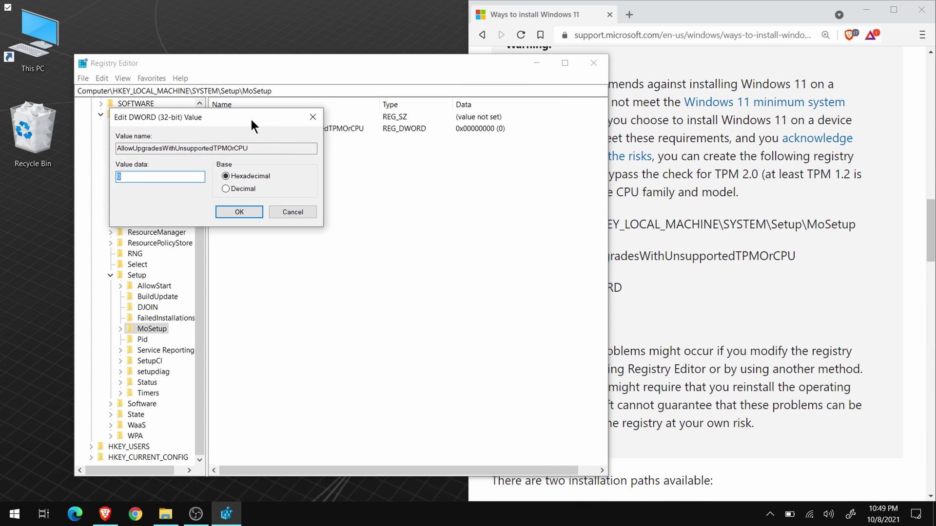
click(322, 217)
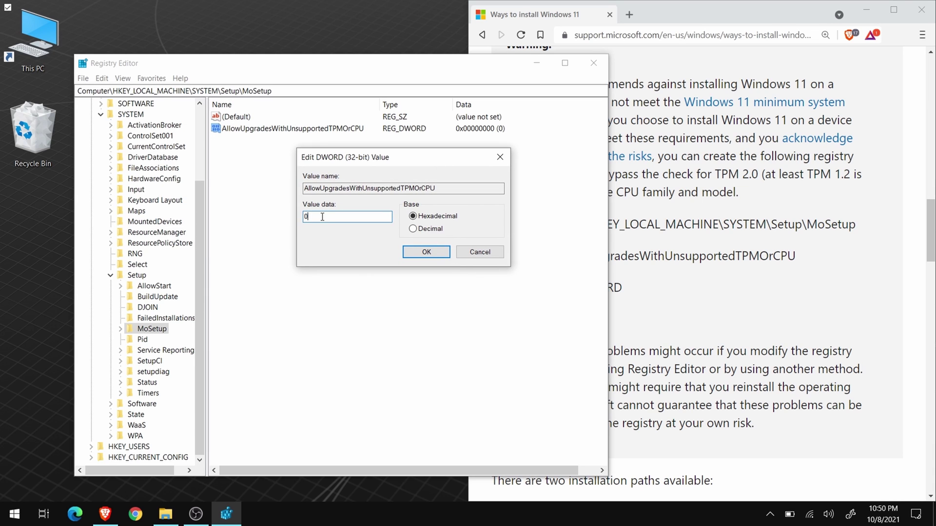
key(BackSpace)
text(1)
click(420, 254)
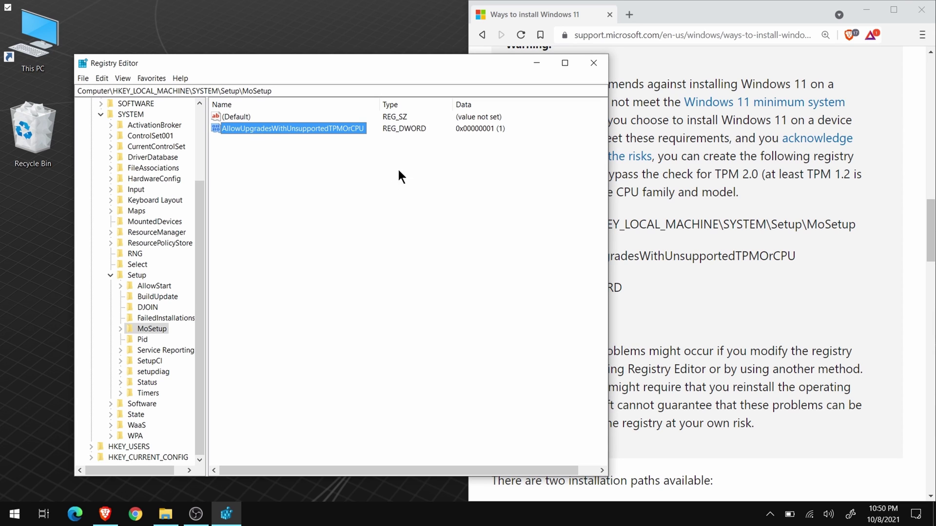
click(447, 192)
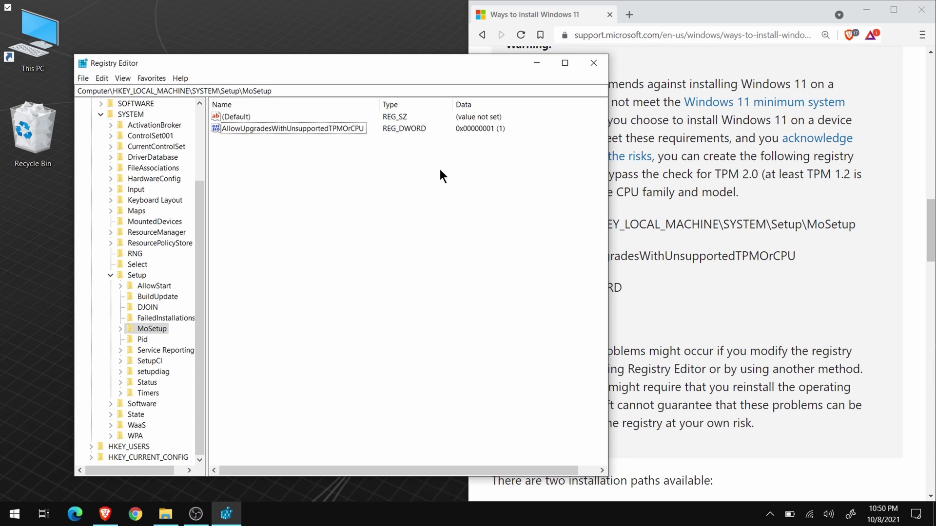
click(598, 66)
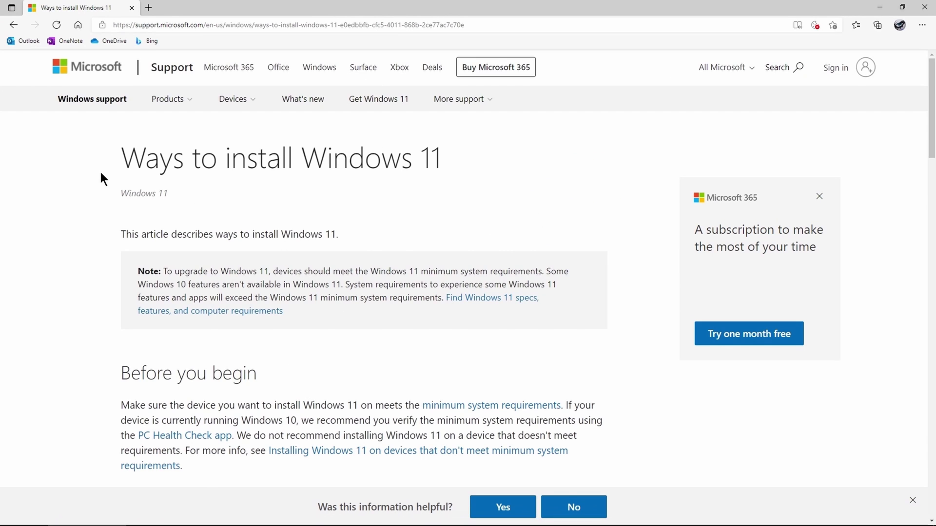
Step: Go to the Download Windows 11 page and download MediaCreationToolW11.exe under Create Windows 11 Installation Media
scroll(96, 173, down, 10)
drag(121, 213, 428, 209)
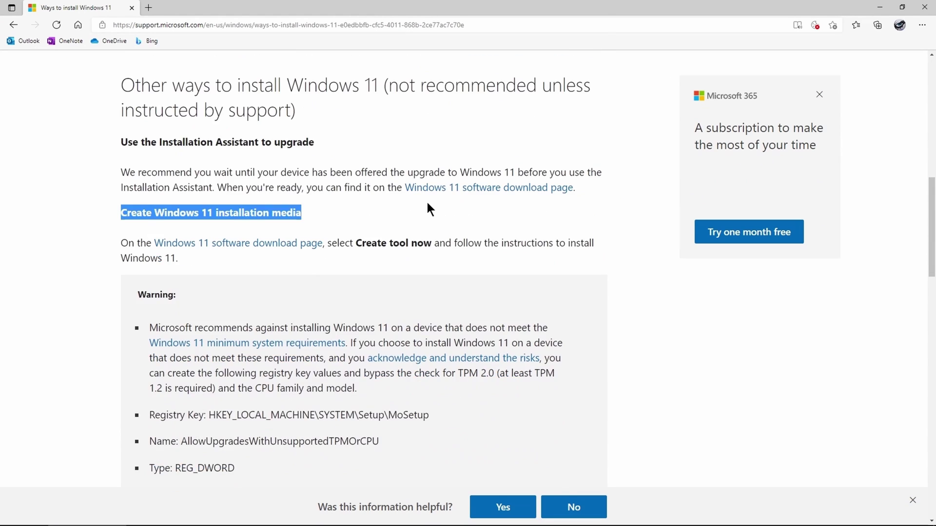
click(427, 209)
scroll(293, 160, down, 3)
scroll(273, 146, up, 1)
click(280, 174)
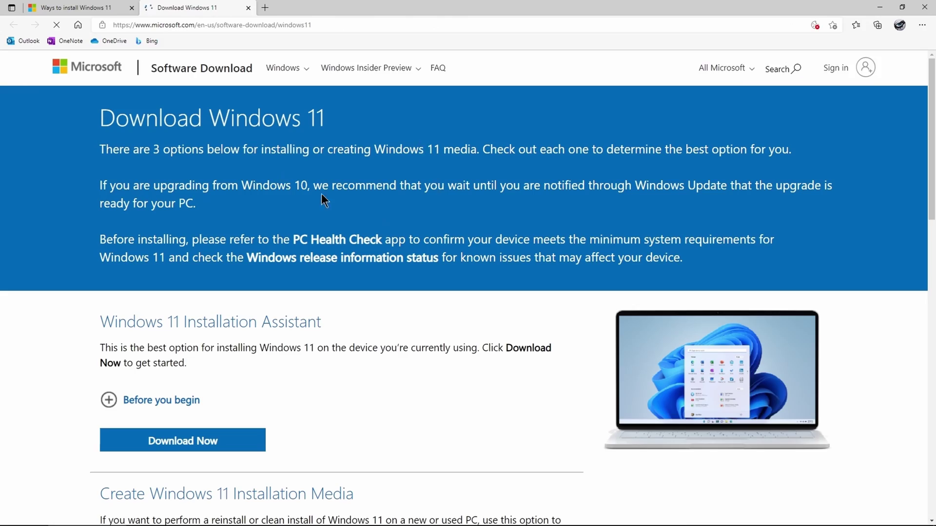
scroll(322, 200, down, 7)
drag(101, 137, 413, 165)
double_click(394, 173)
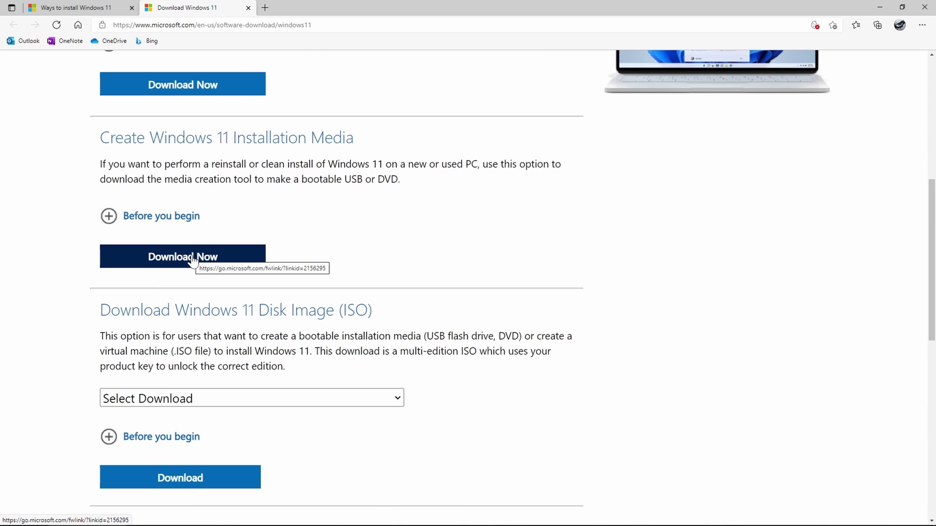
click(193, 261)
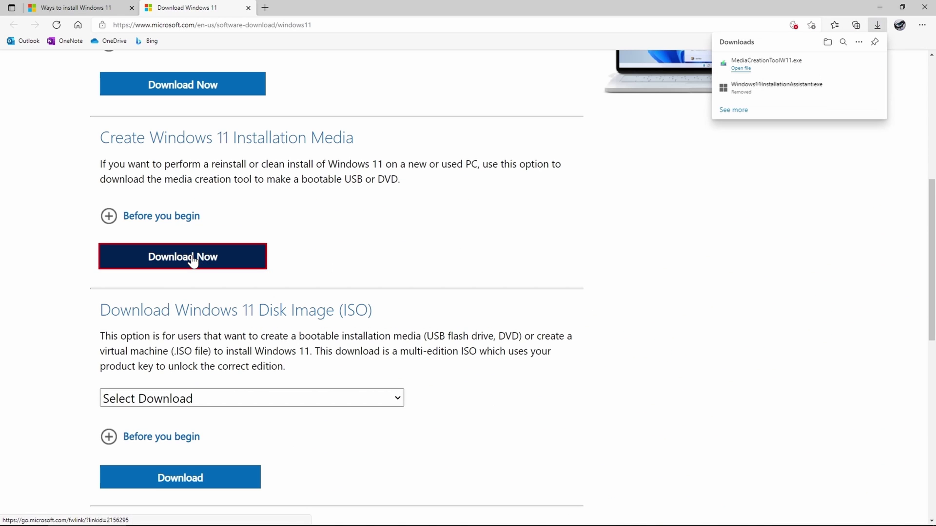
Step: Run MediaCreationToolW11 from the Downloads folder
click(873, 6)
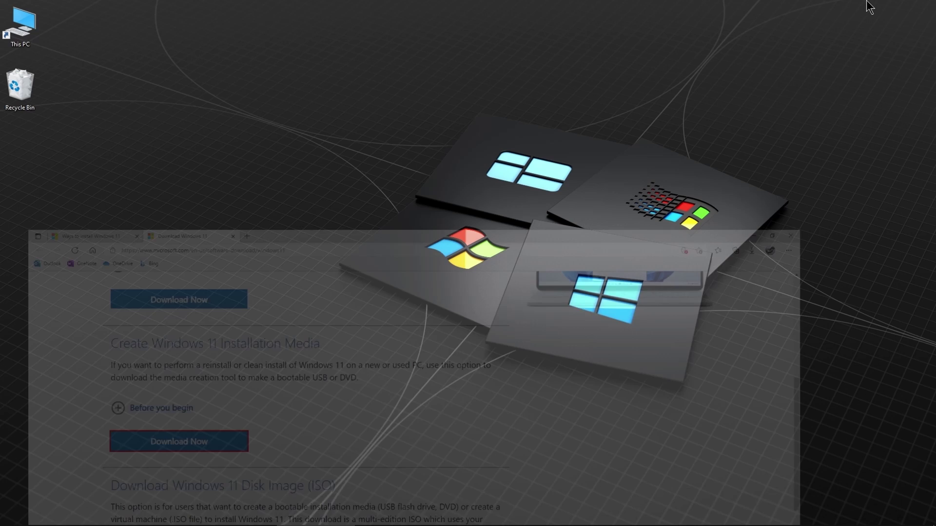
double_click(19, 25)
click(259, 257)
click(341, 221)
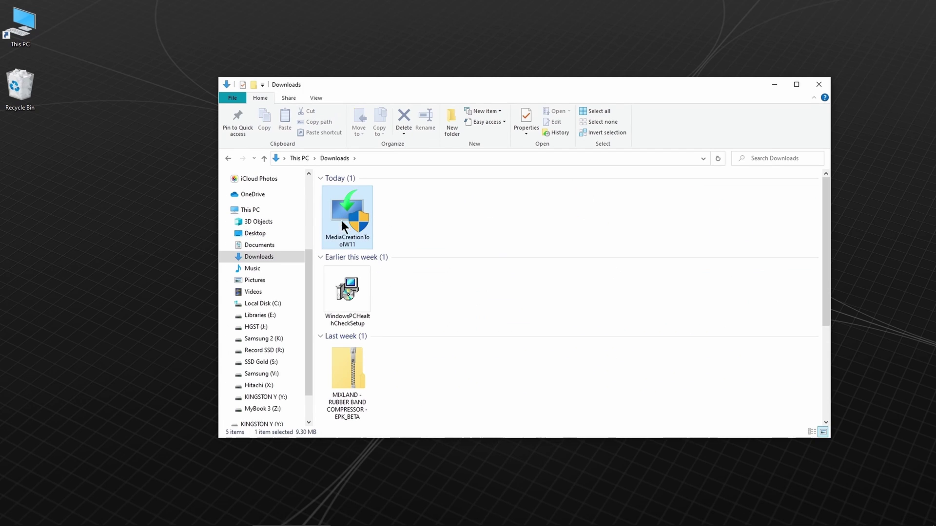
double_click(344, 219)
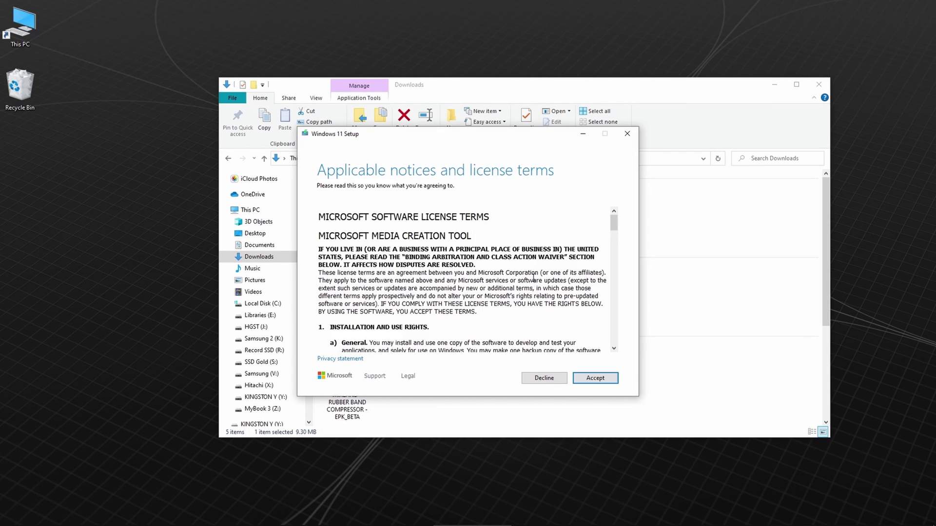
Step: Accept the license, keep the recommended language and edition, and write Windows 11 to USB drive D:
click(600, 378)
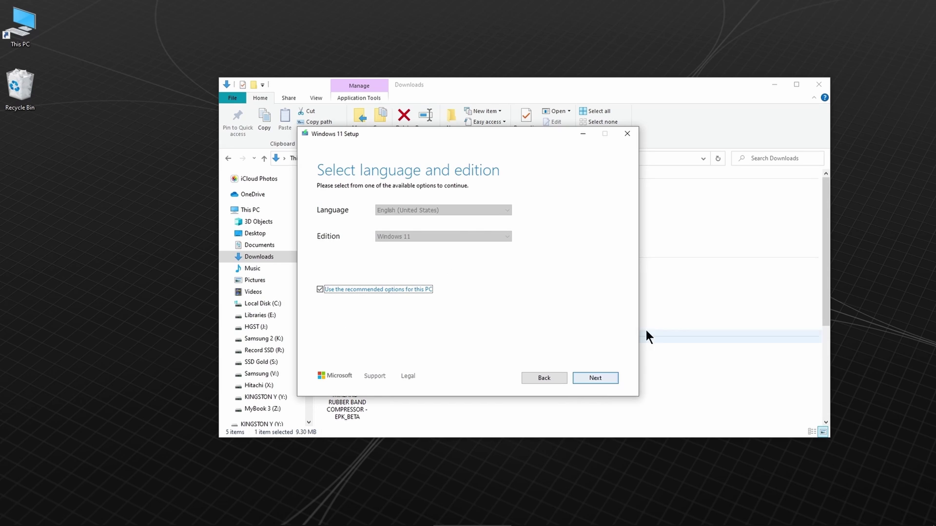
click(378, 289)
click(507, 210)
click(572, 185)
click(495, 236)
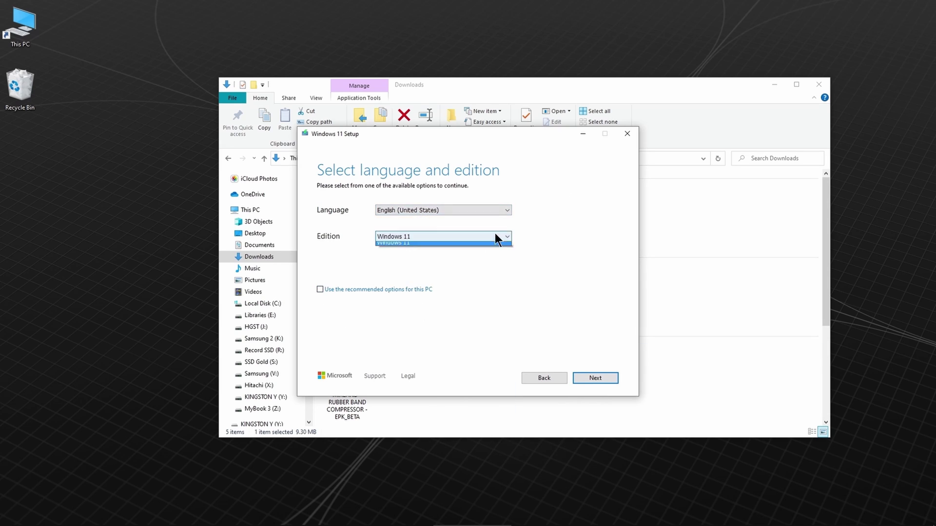
click(487, 245)
click(319, 289)
click(593, 378)
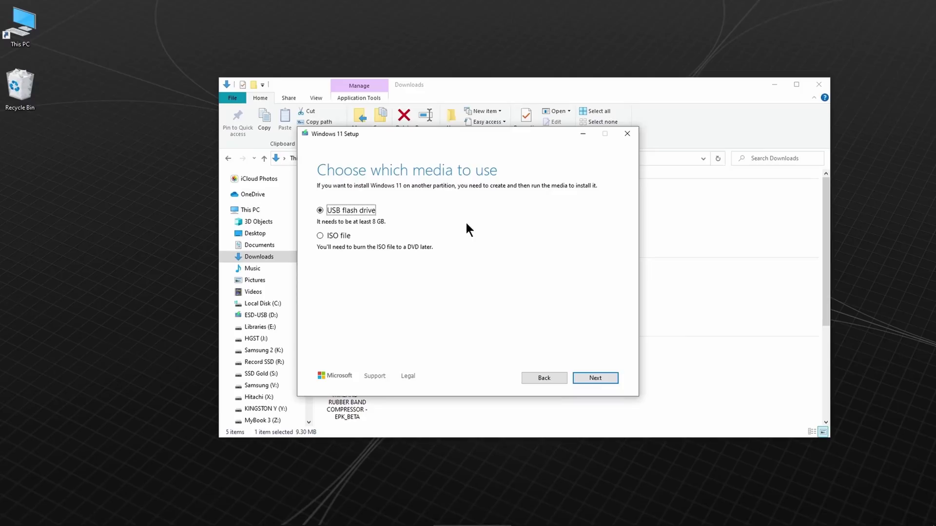
click(604, 379)
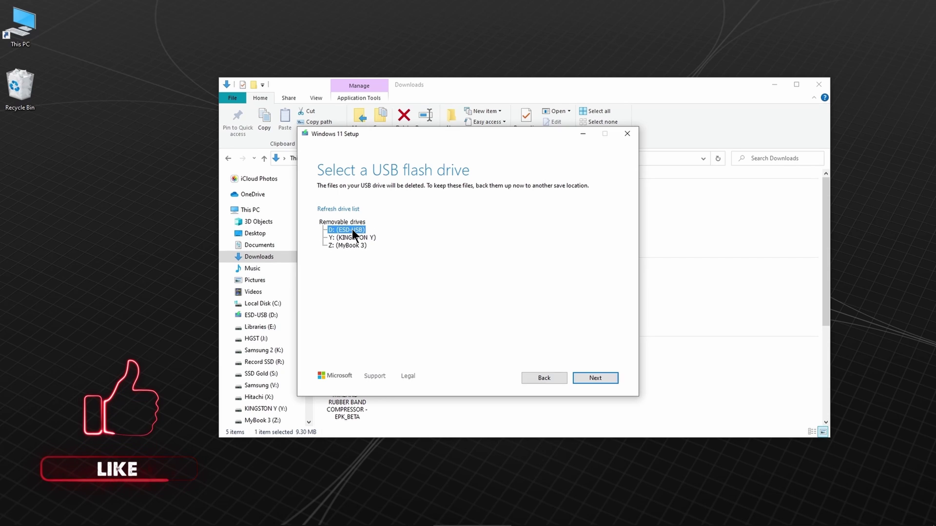
click(604, 378)
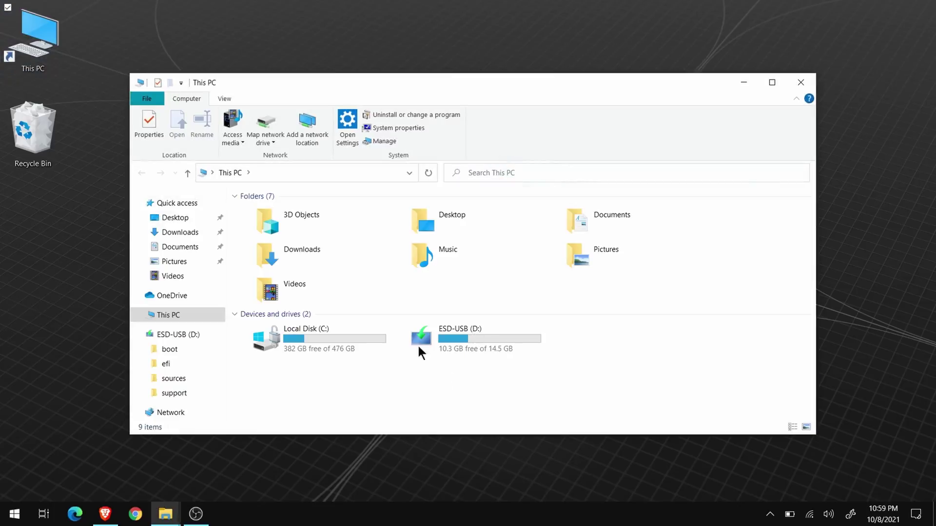
Step: Launch setup from the ESD-USB (D:) drive and continue past Install Windows 11
double_click(461, 336)
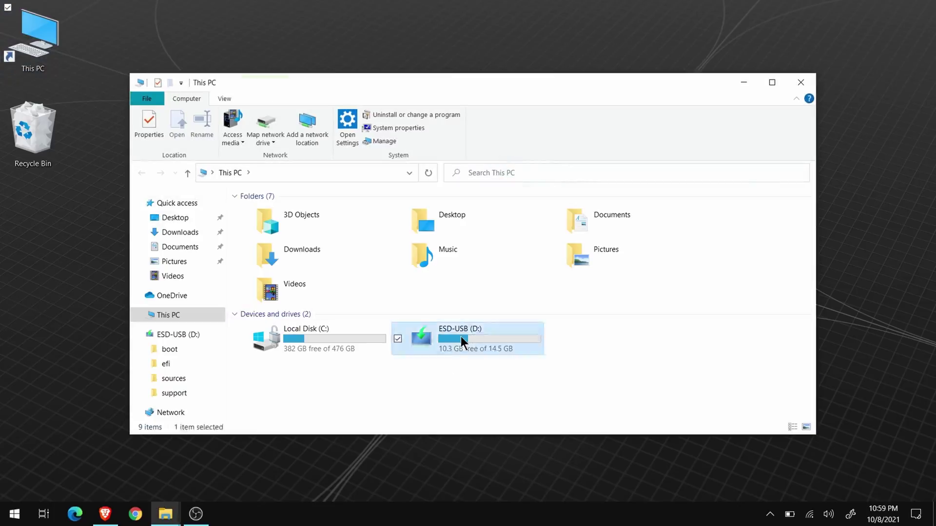
double_click(279, 302)
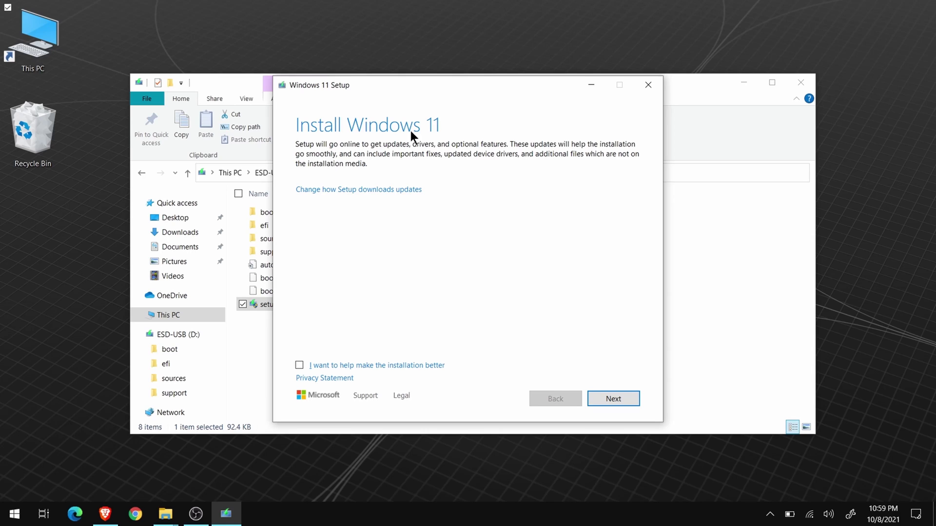
click(604, 396)
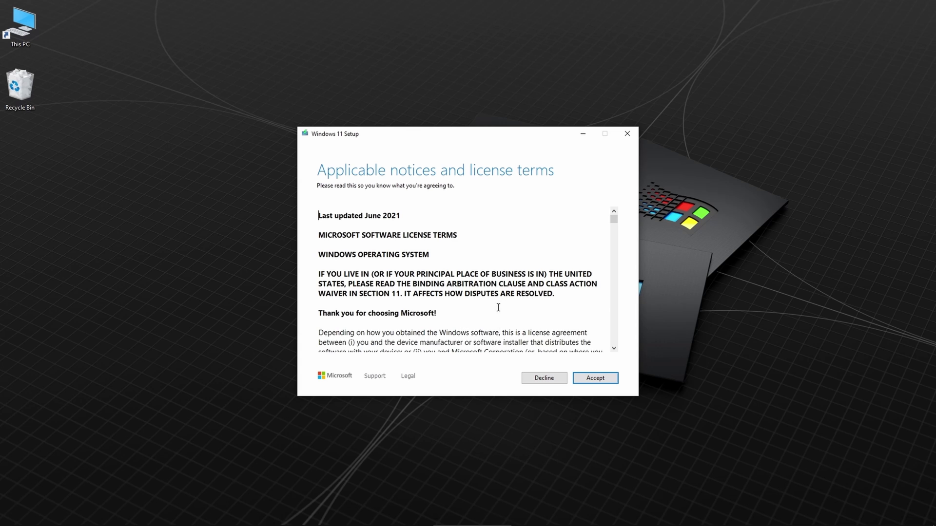
Step: Accept the license terms and the unsupported-PC warning, then review what files and apps to keep
scroll(459, 293, down, 5)
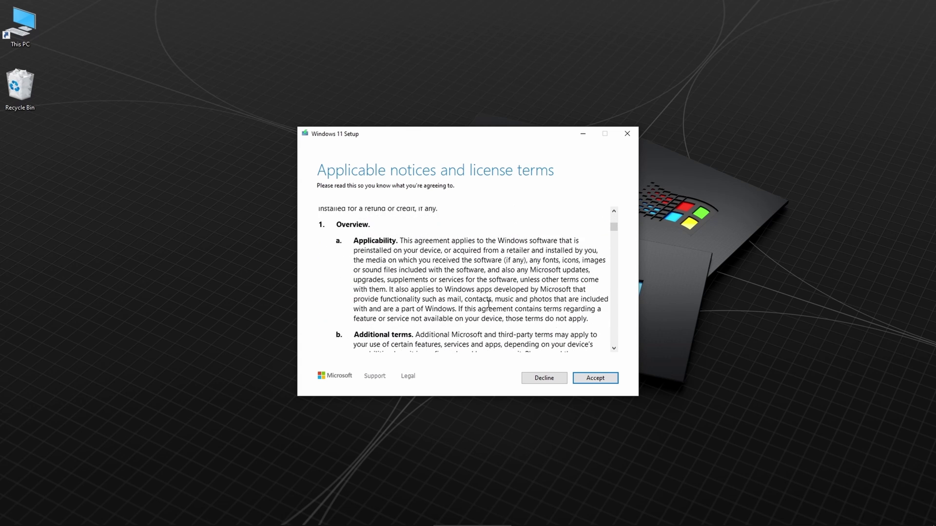
click(611, 378)
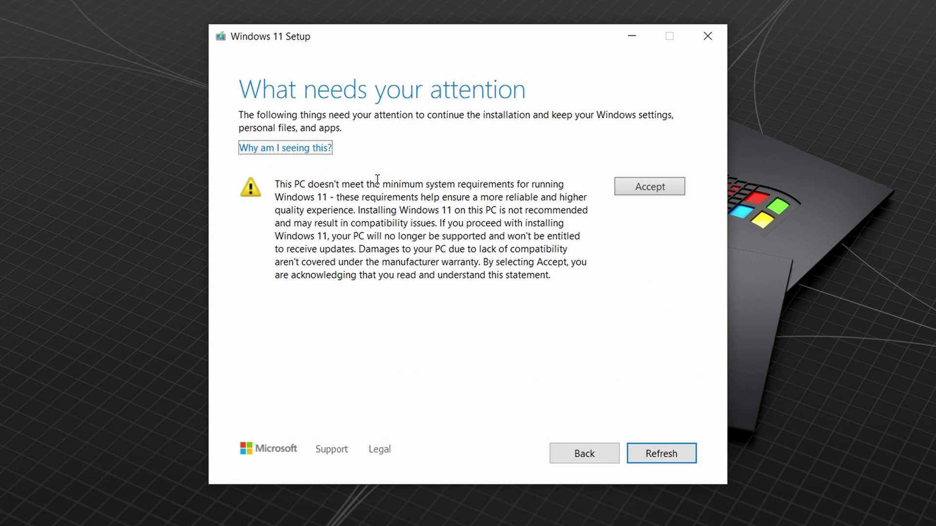
drag(364, 184, 544, 215)
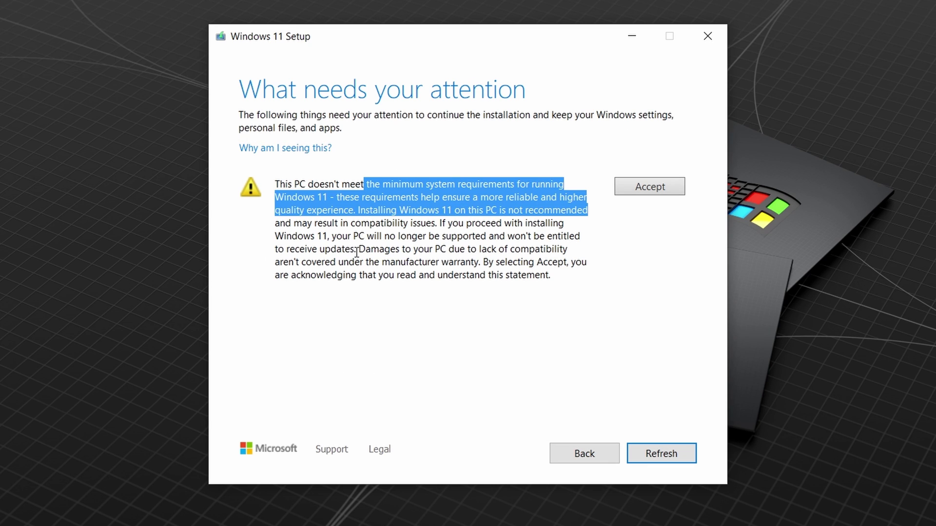
drag(357, 249, 559, 252)
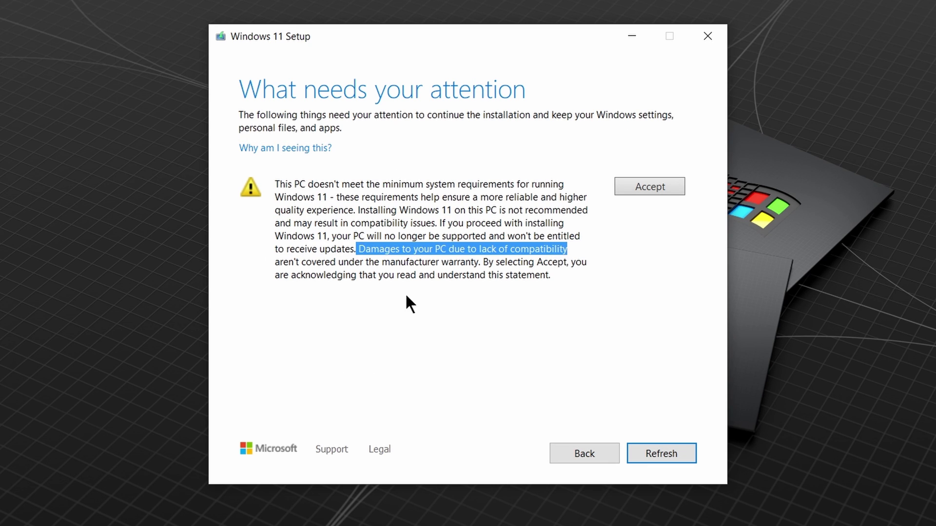
click(321, 306)
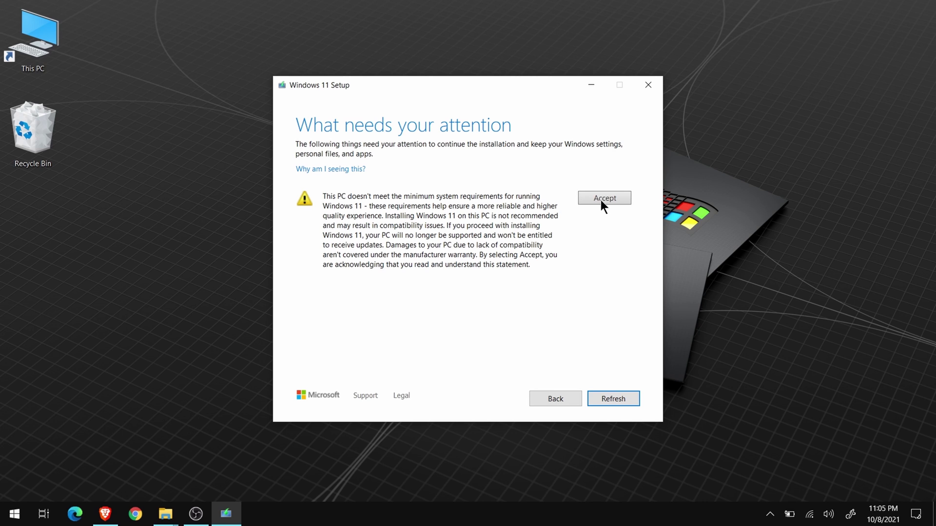
key(alt+a)
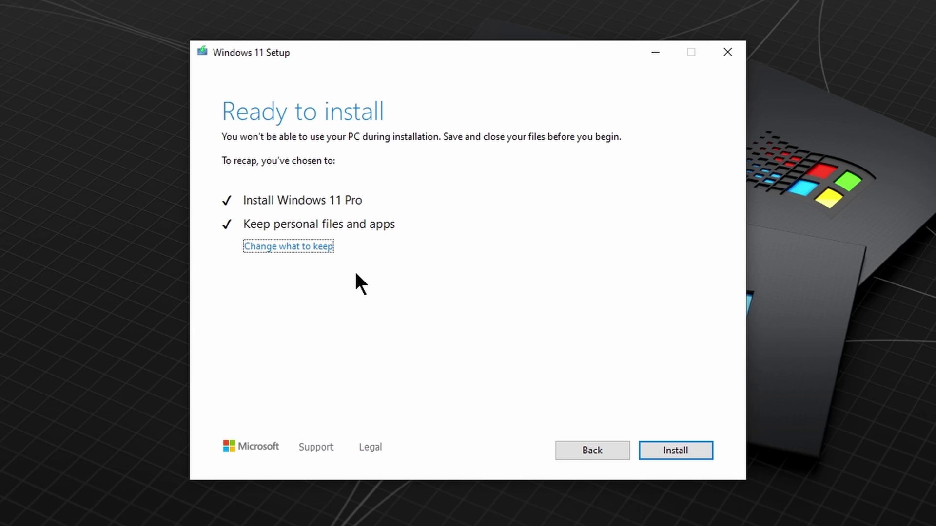
click(293, 250)
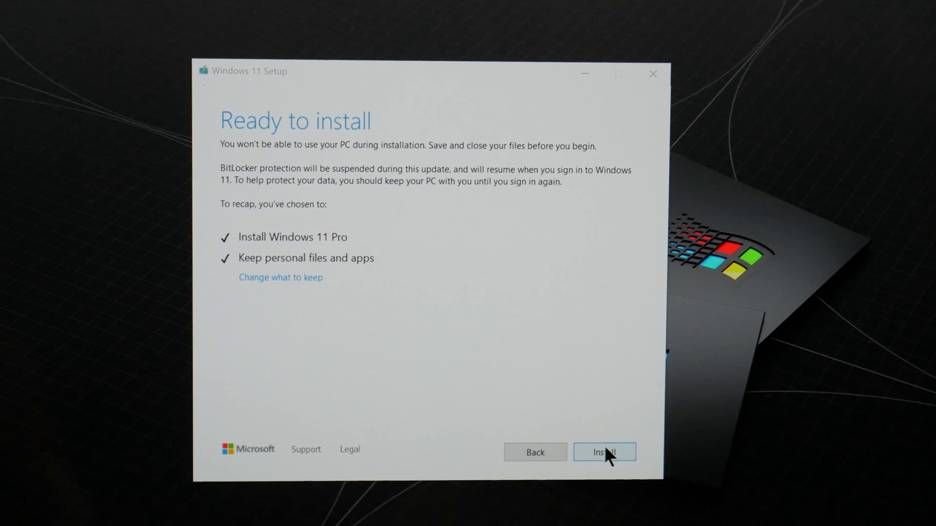
Step: Start installing Windows 11 Pro, keeping personal files and apps
click(605, 452)
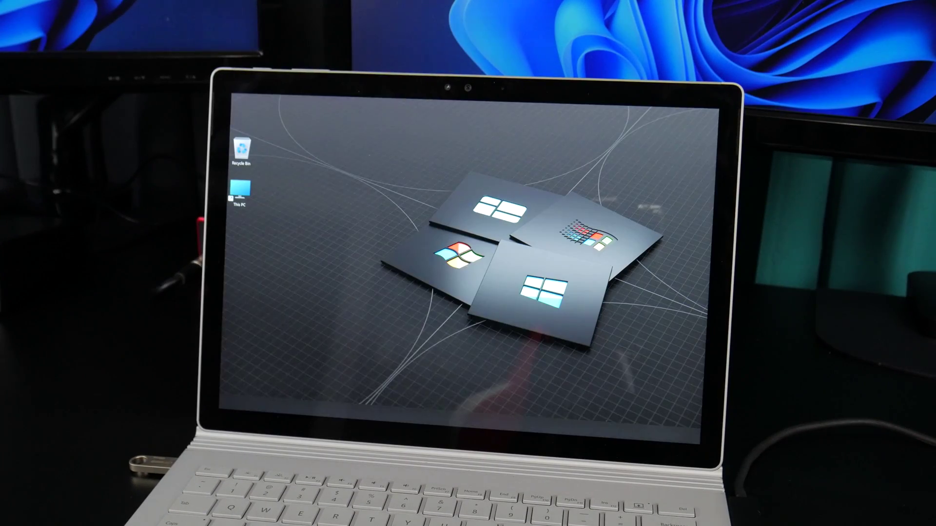
Step: Open the Start menu on the freshly upgraded Windows 11 desktop
key(super)
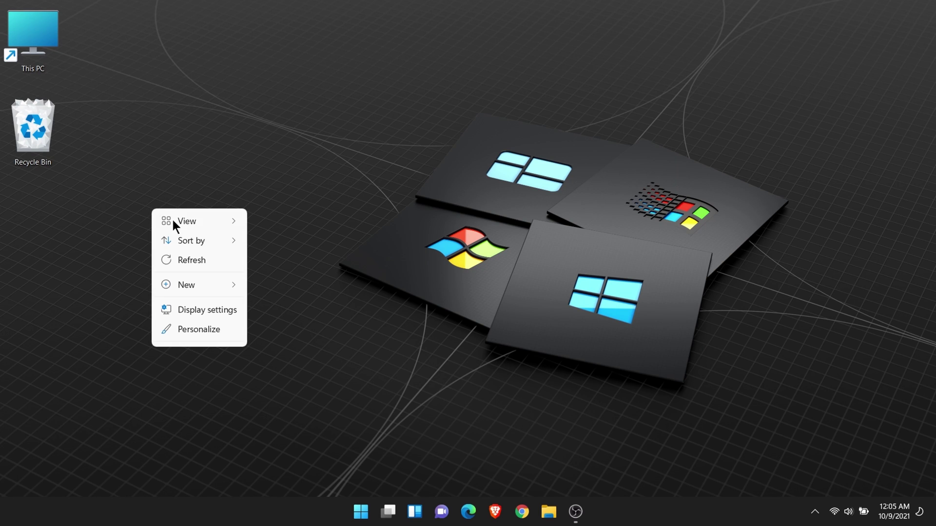
Step: In Personalization, try the Windows light theme, apply the Windows (dark) theme, and close Settings
click(199, 337)
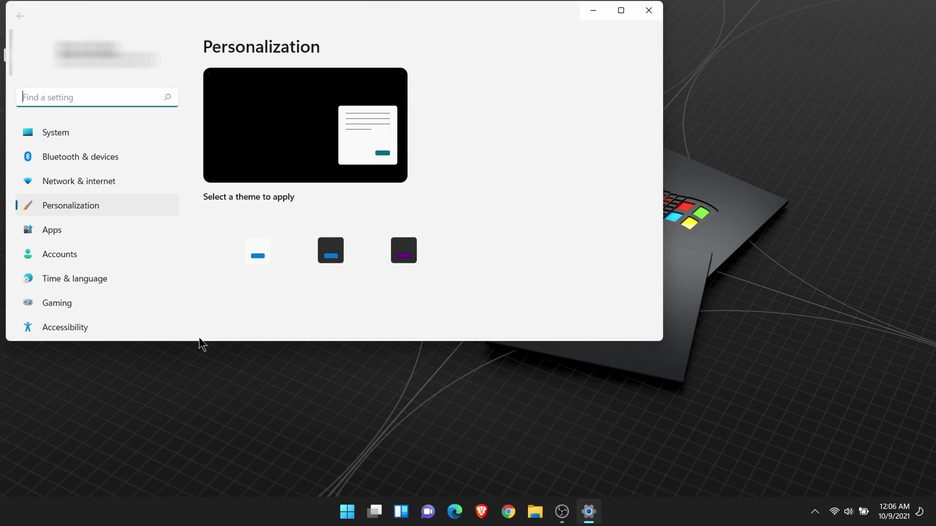
scroll(243, 184, down, 1)
click(242, 184)
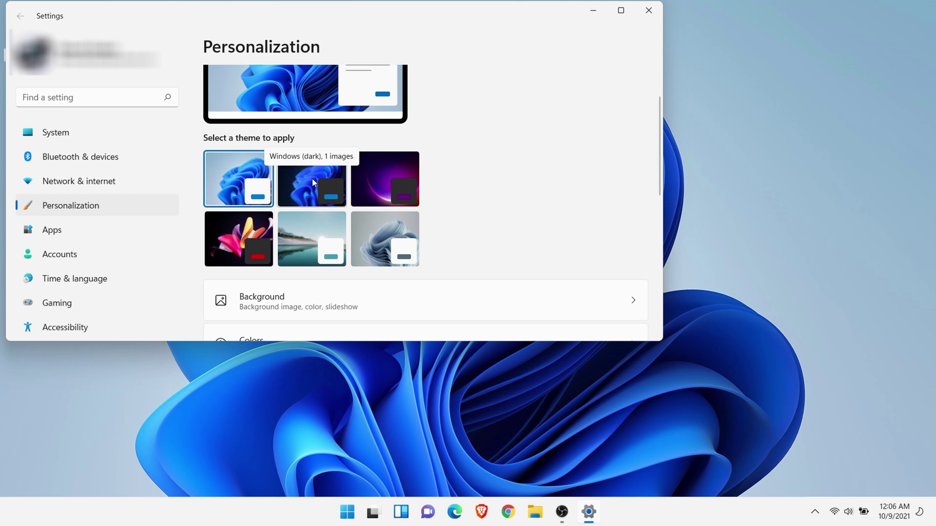
click(312, 179)
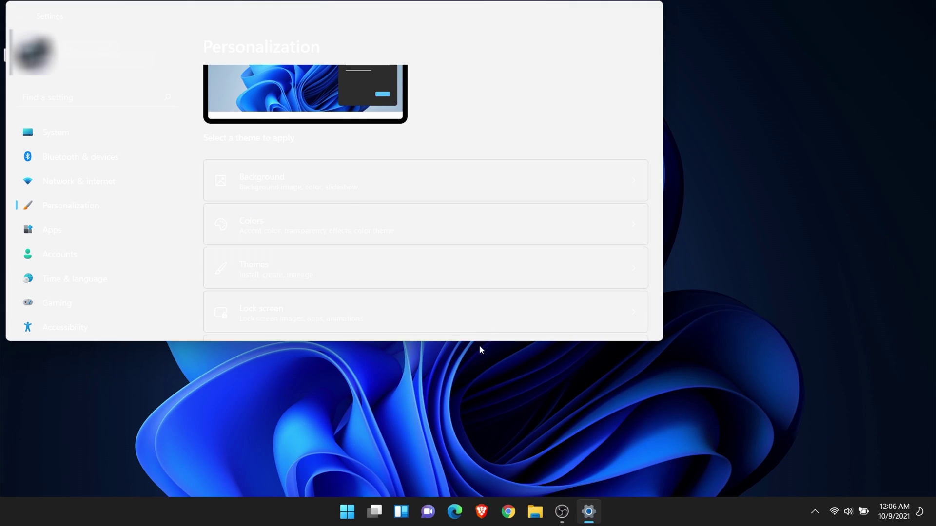
click(648, 16)
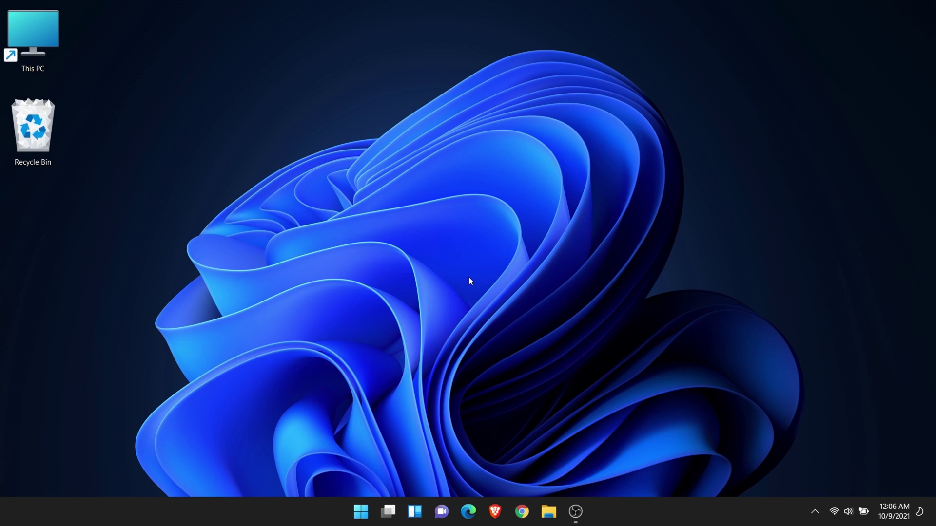